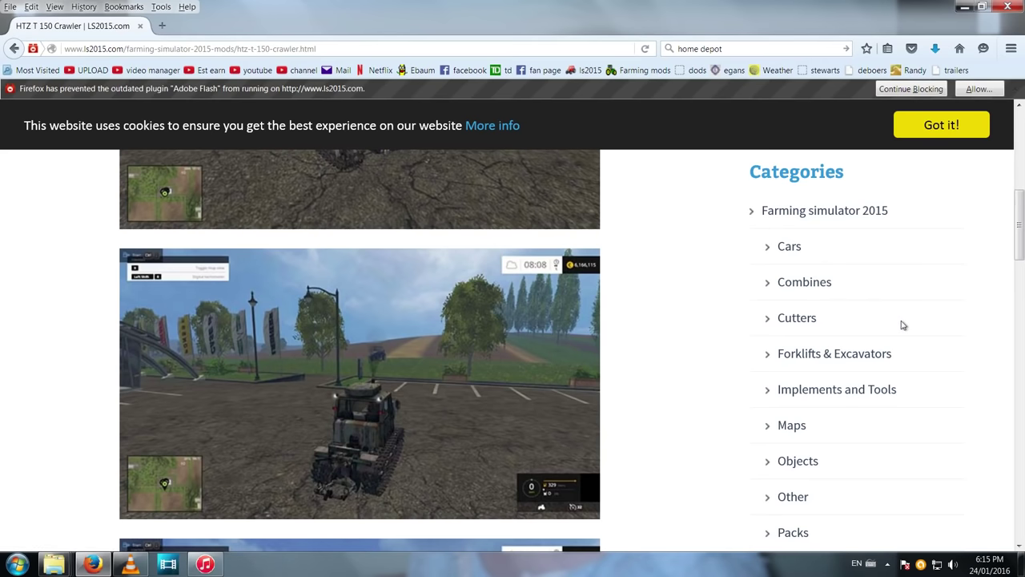
Open the Implements and Tools category and browse its first page of mods down to the Brenig plow entry.
scroll(875, 369, down, 1)
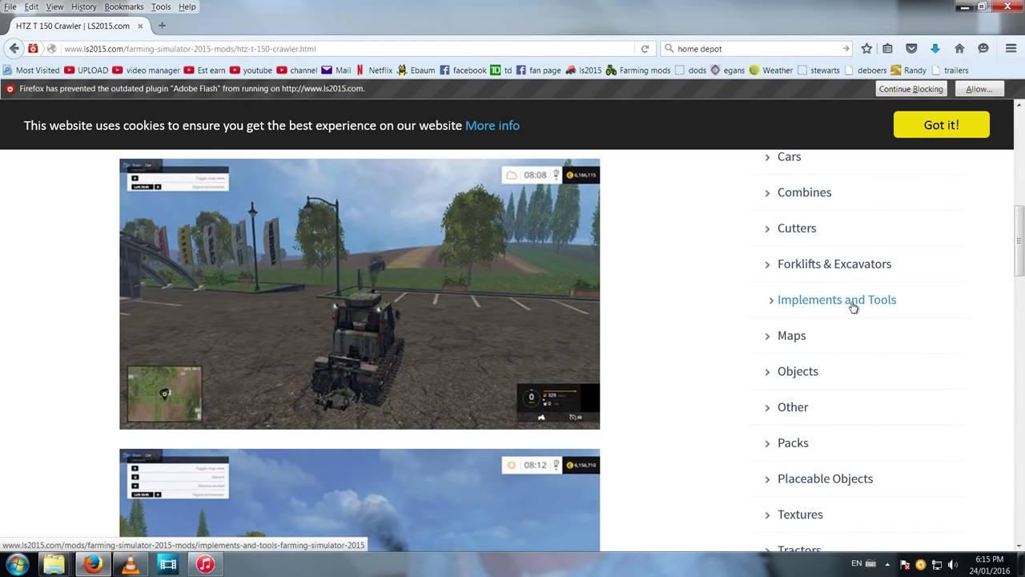
click(854, 307)
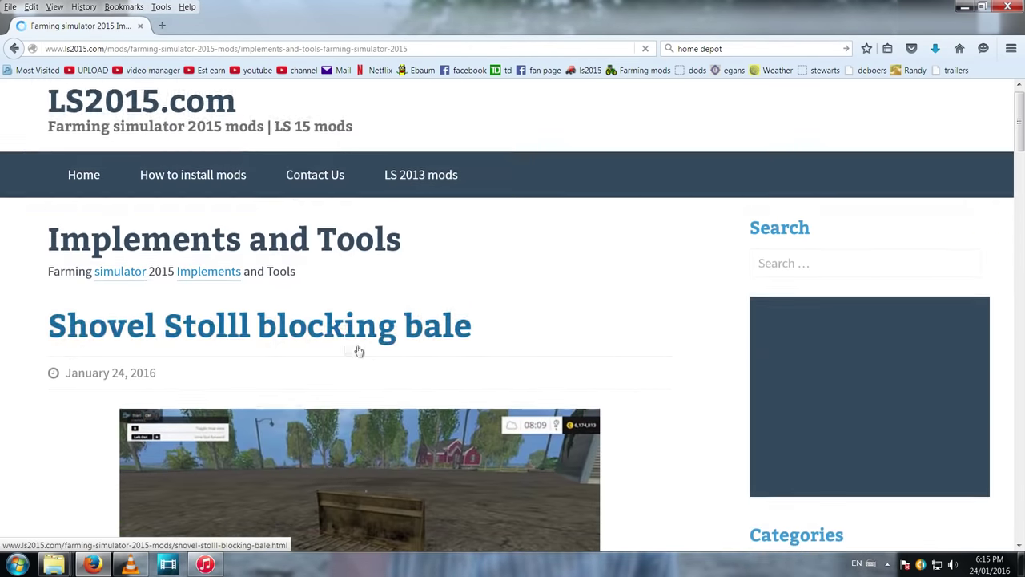
scroll(69, 361, down, 9)
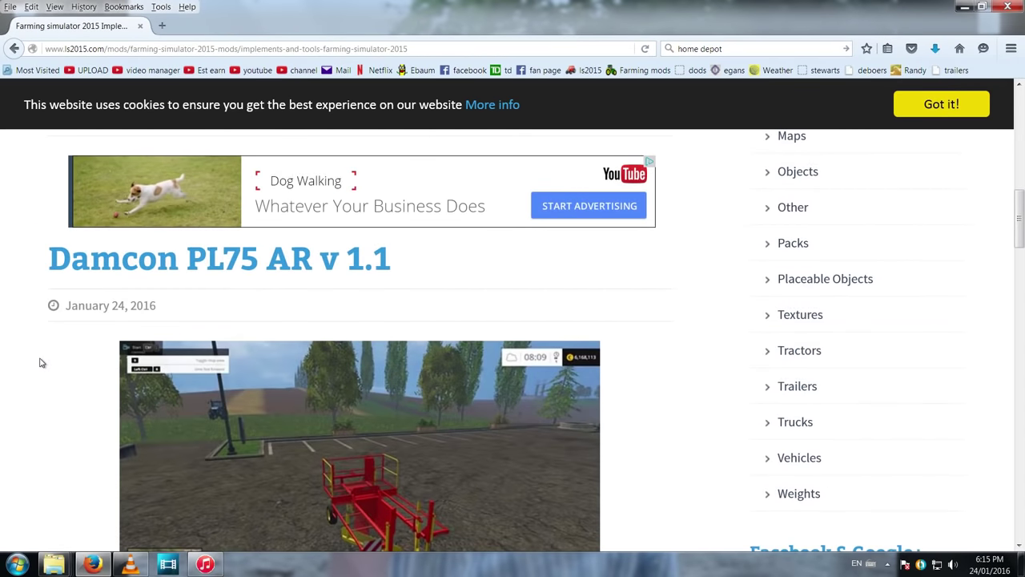
scroll(41, 363, down, 2)
scroll(113, 367, up, 2)
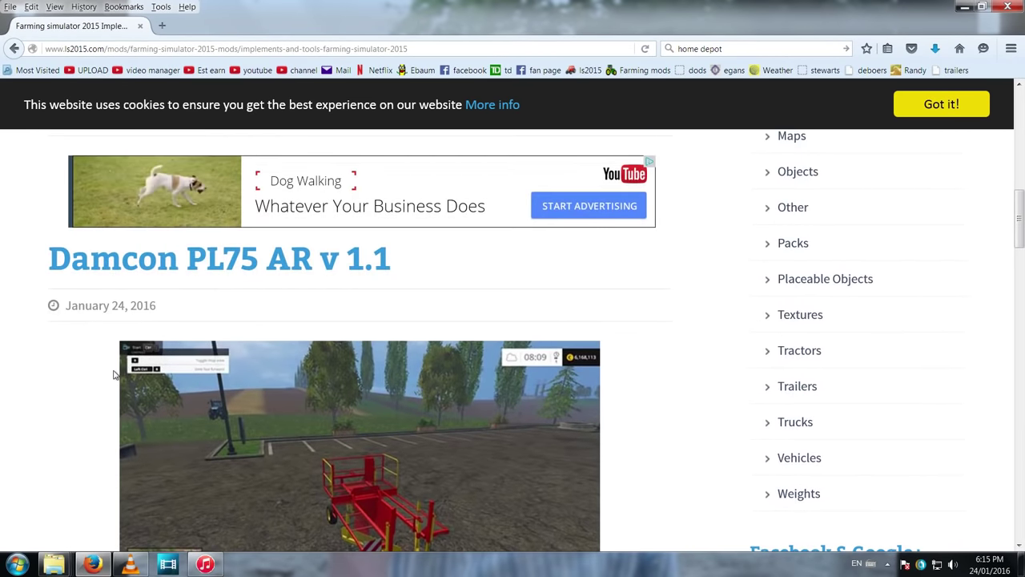
scroll(208, 377, down, 2)
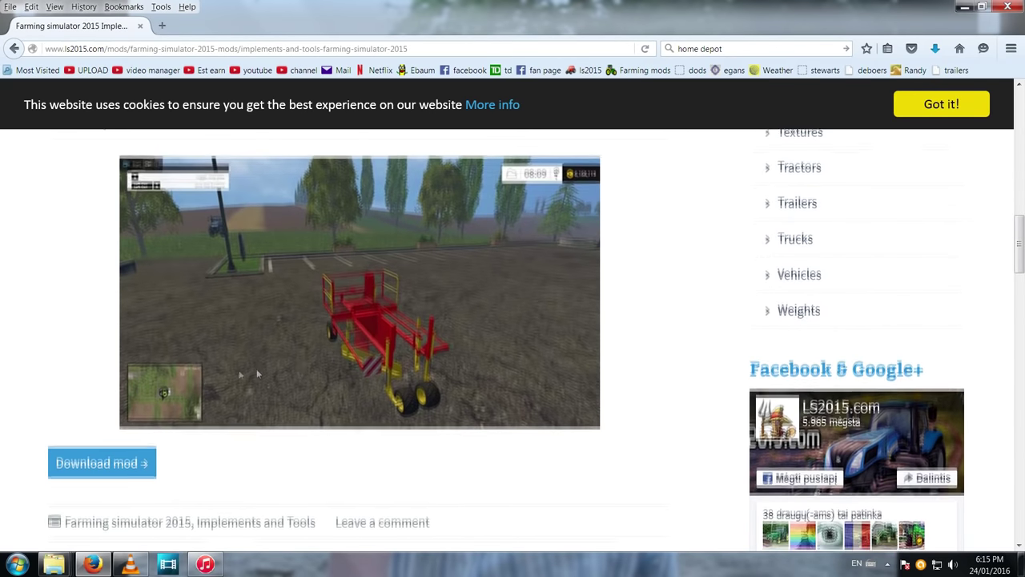
scroll(256, 369, down, 5)
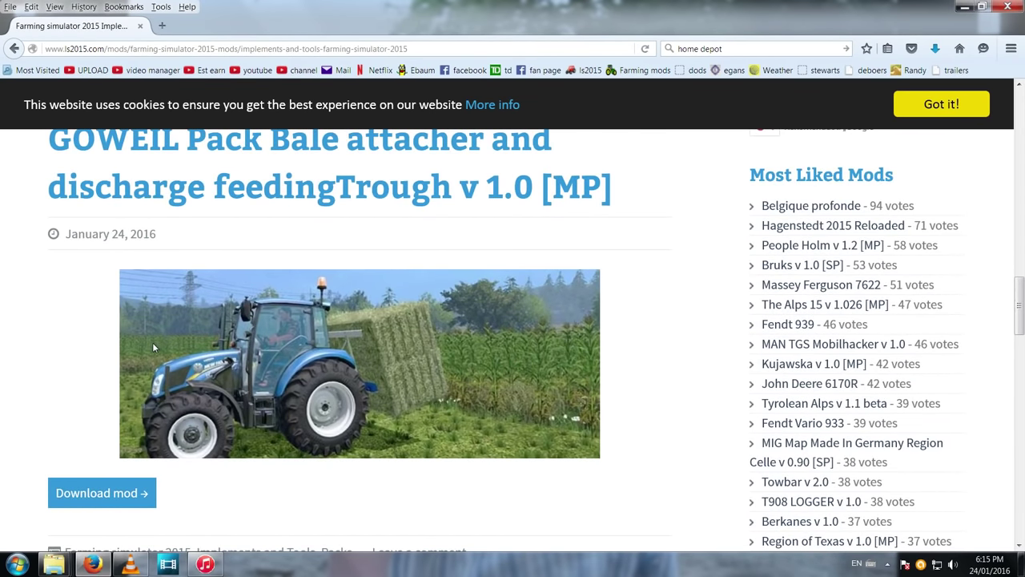
scroll(152, 342, up, 1)
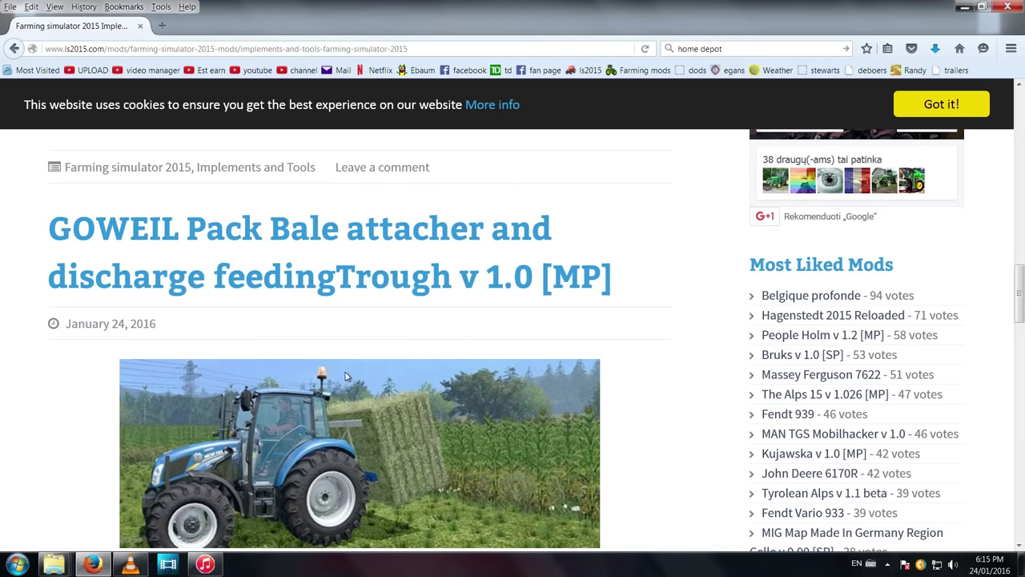
scroll(282, 381, down, 7)
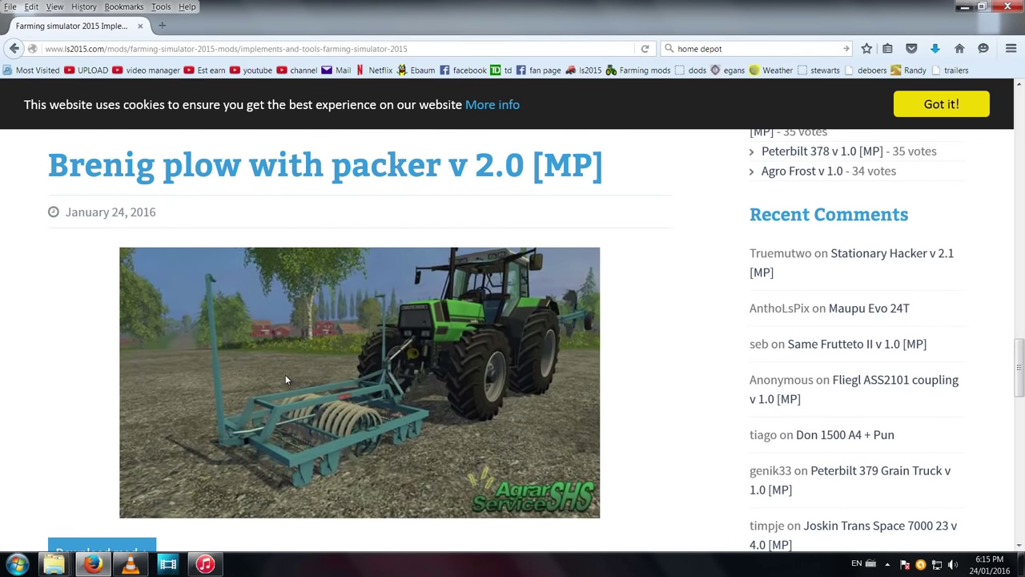
Open the Brenig plow with packer v 2.0 [MP] mod page, review its pictures and return to the category listing.
click(293, 181)
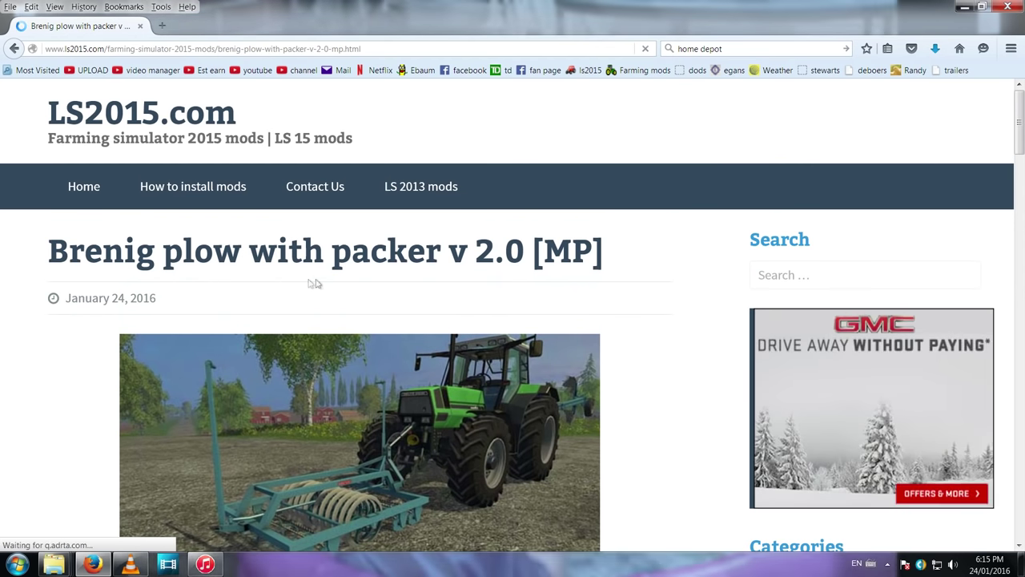
scroll(358, 360, down, 6)
scroll(357, 360, up, 1)
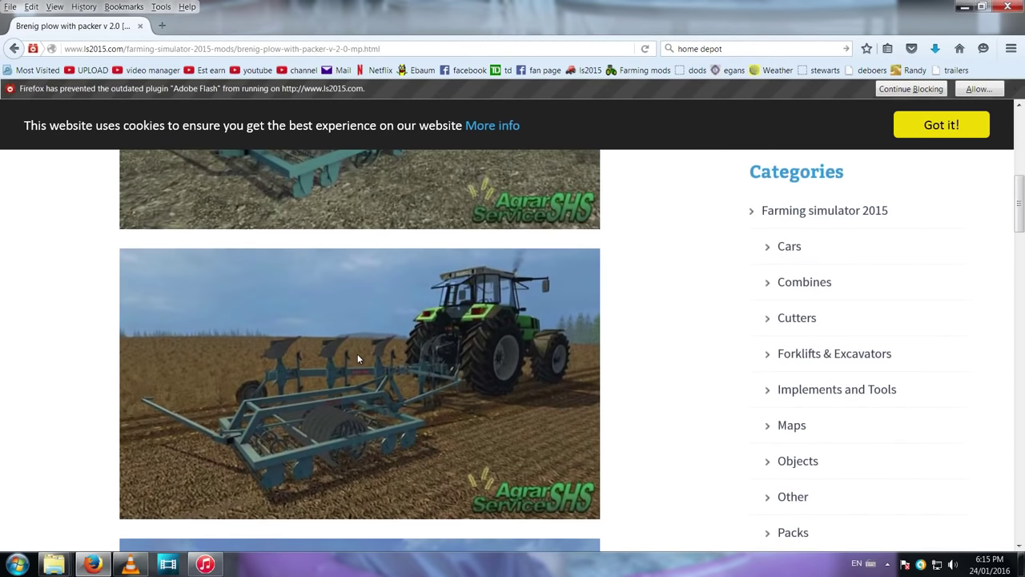
scroll(373, 357, down, 5)
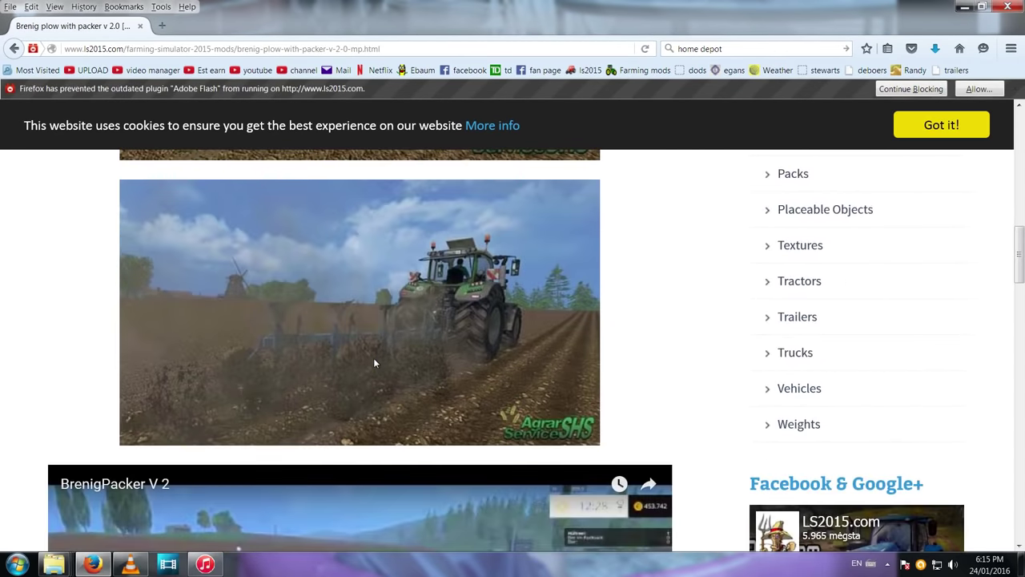
scroll(373, 357, down, 3)
scroll(372, 352, up, 4)
key(alt+Left)
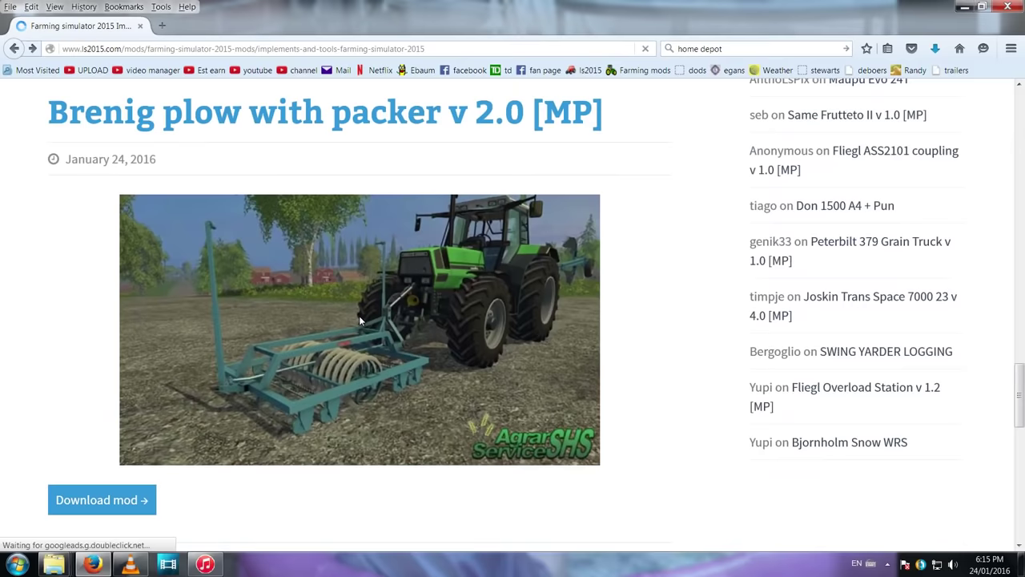
Browse the remaining mods on the first Implements and Tools page and go to page 2.
scroll(298, 319, down, 6)
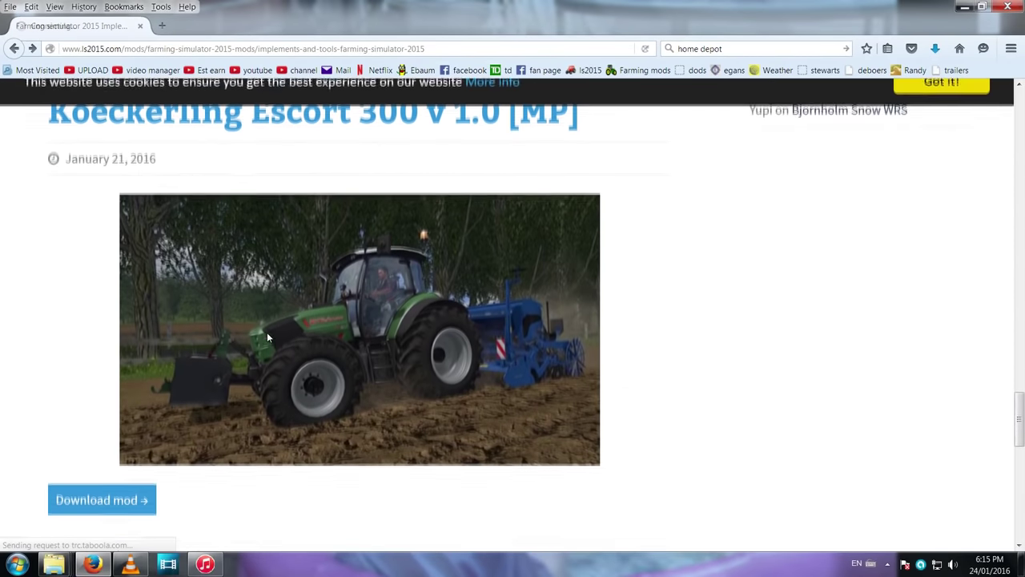
scroll(277, 343, up, 2)
scroll(412, 336, down, 4)
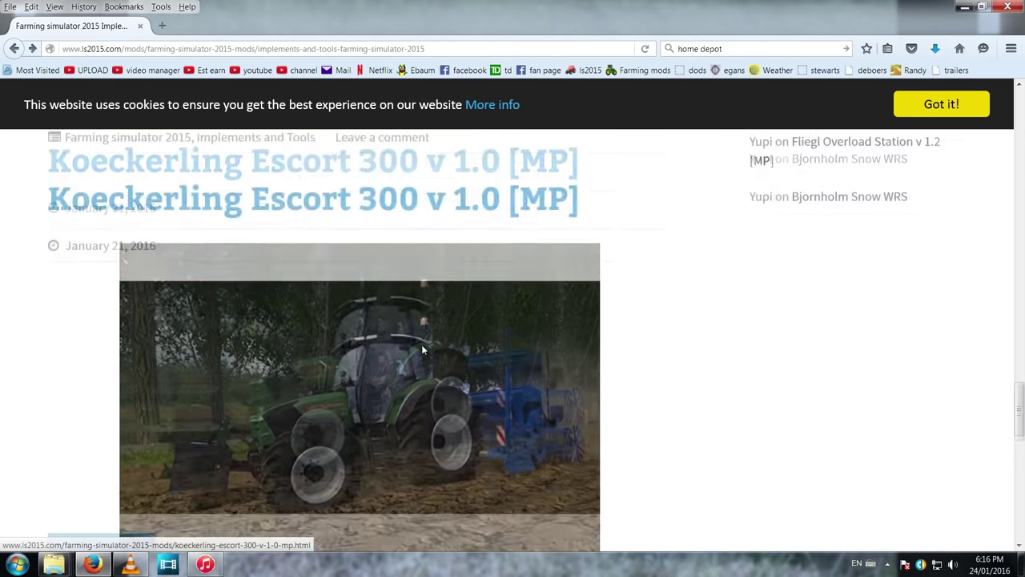
scroll(409, 353, down, 3)
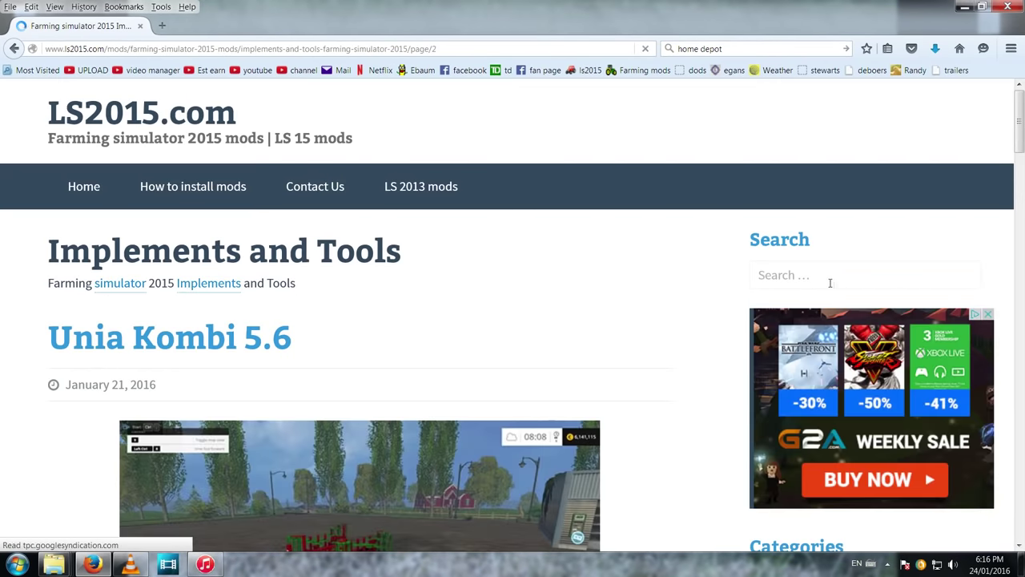
Look through the mods on page 2 of Implements and Tools and go to page 3.
scroll(502, 327, down, 3)
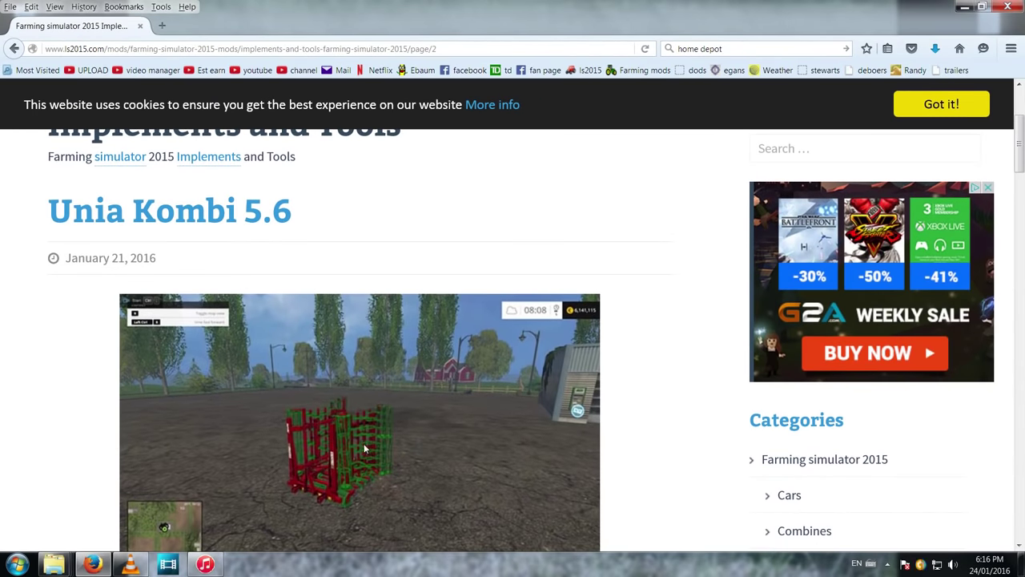
scroll(314, 439, down, 3)
scroll(305, 421, down, 10)
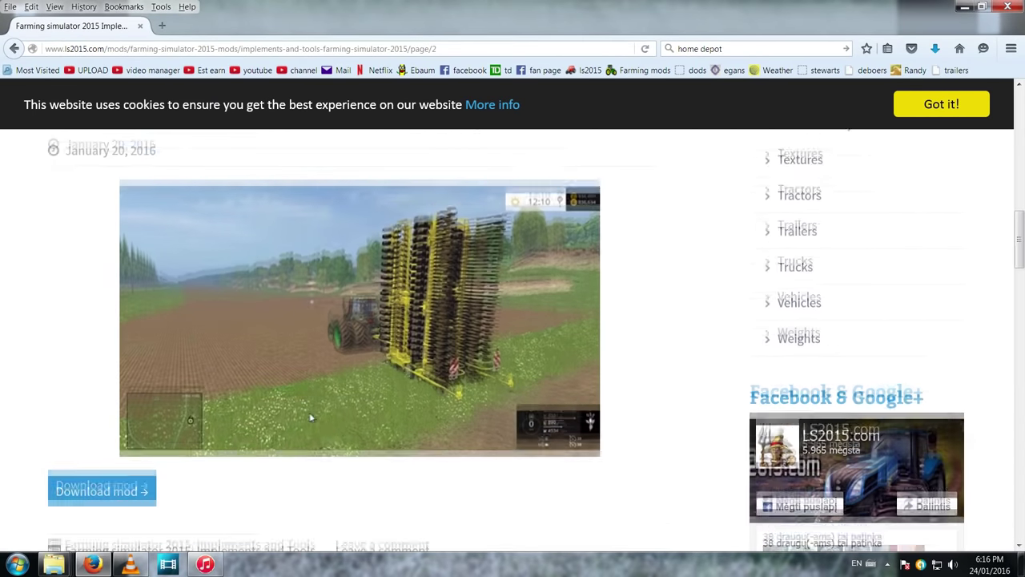
scroll(379, 369, down, 8)
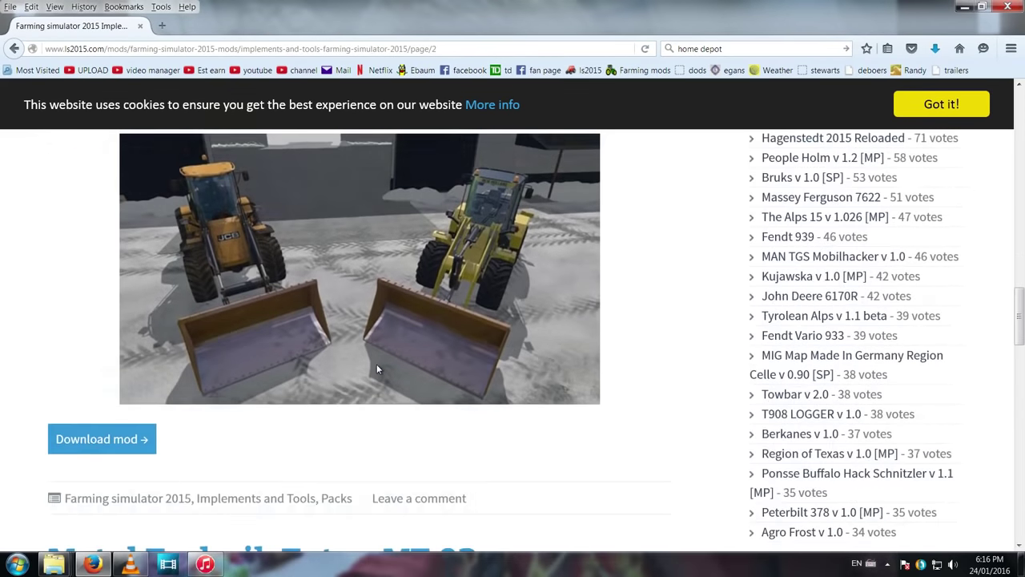
scroll(379, 368, down, 7)
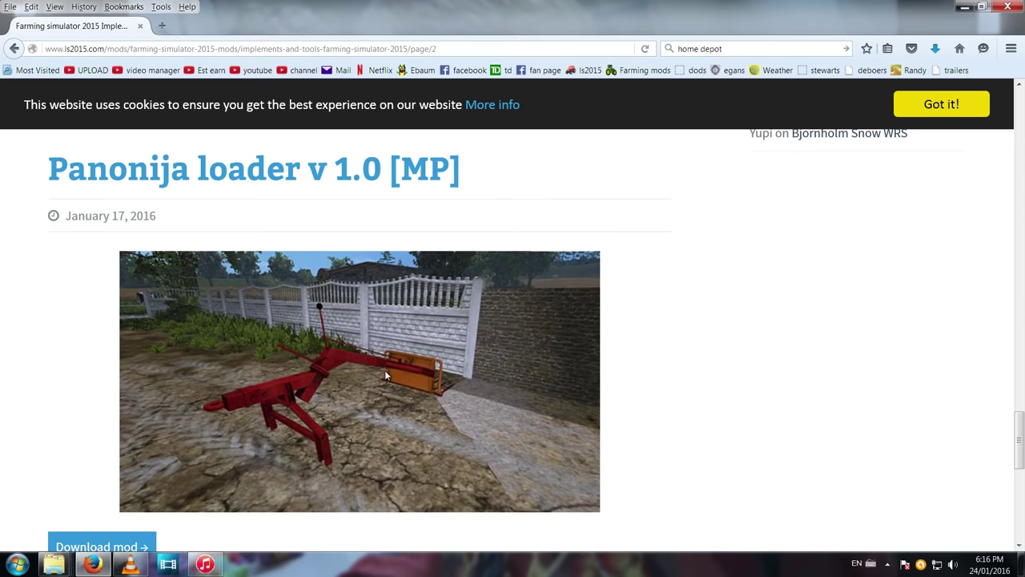
scroll(385, 375, down, 5)
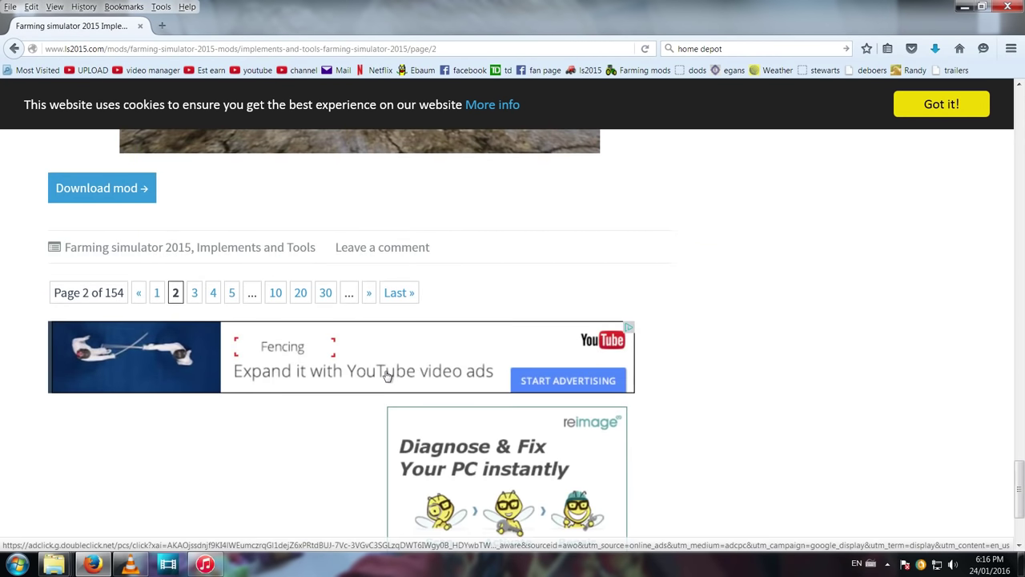
click(194, 294)
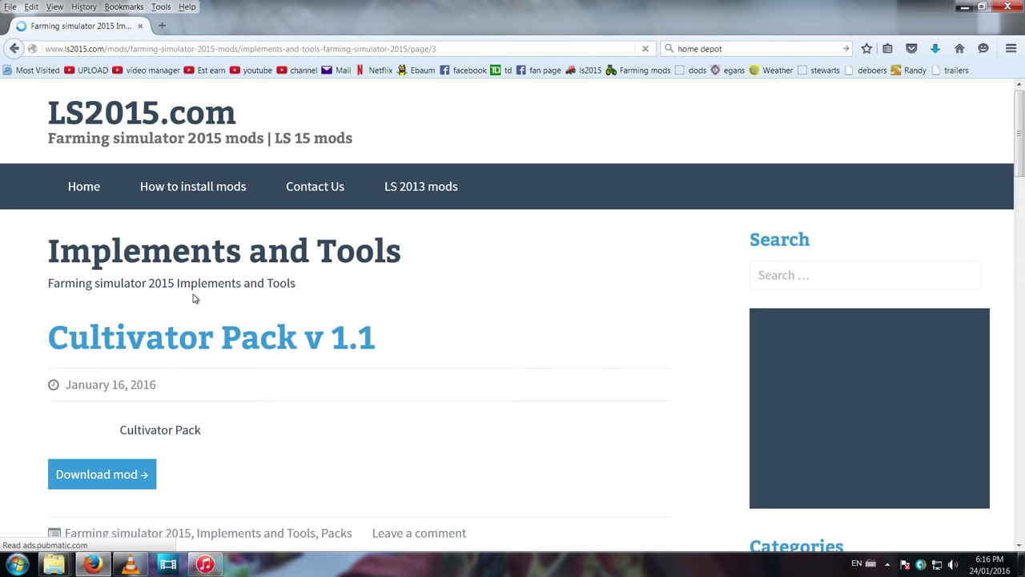
Open the Cultivator Pack v 1.1 mod page from the page 3 listing.
scroll(322, 381, down, 3)
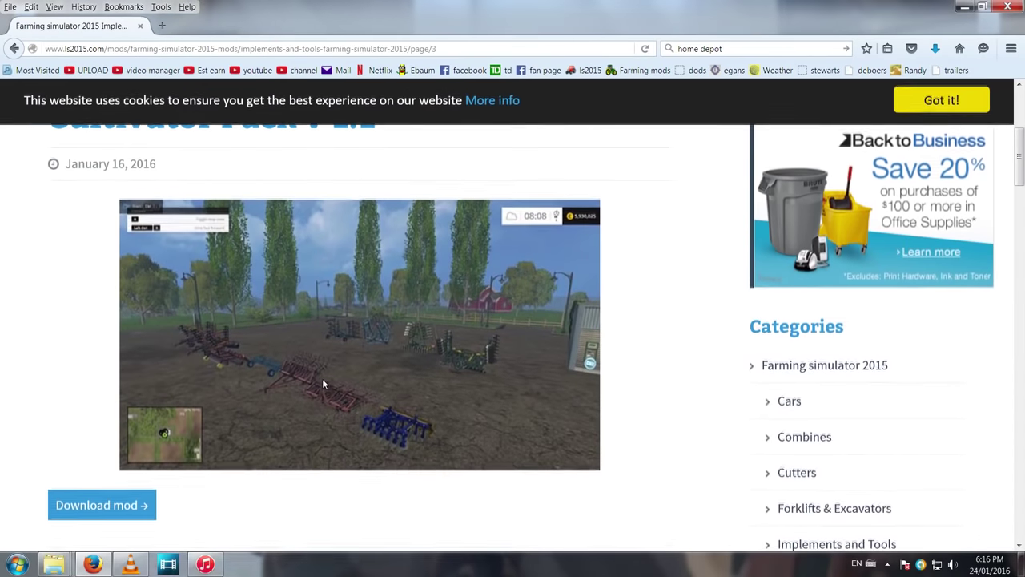
scroll(361, 383, up, 1)
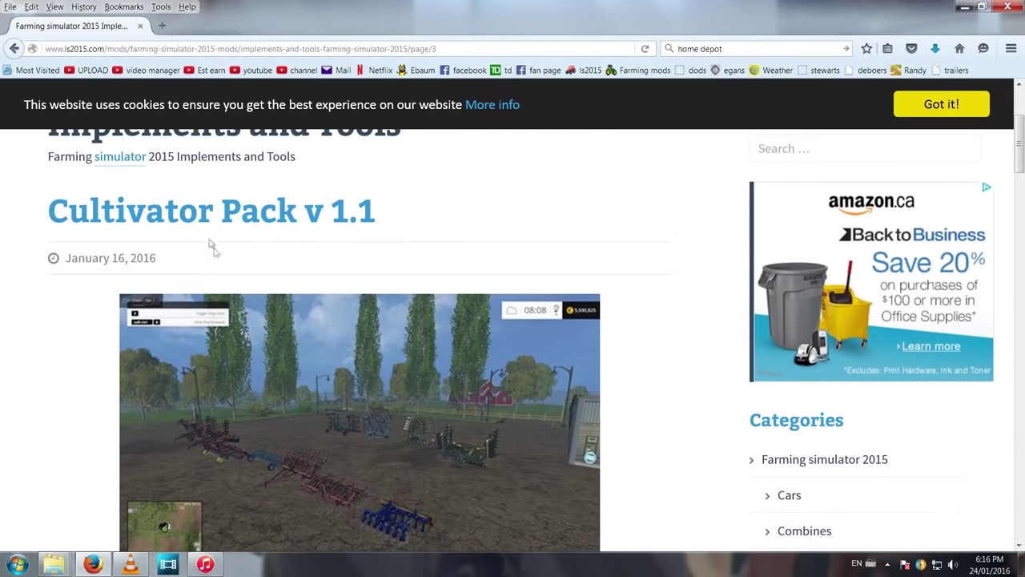
scroll(333, 315, down, 2)
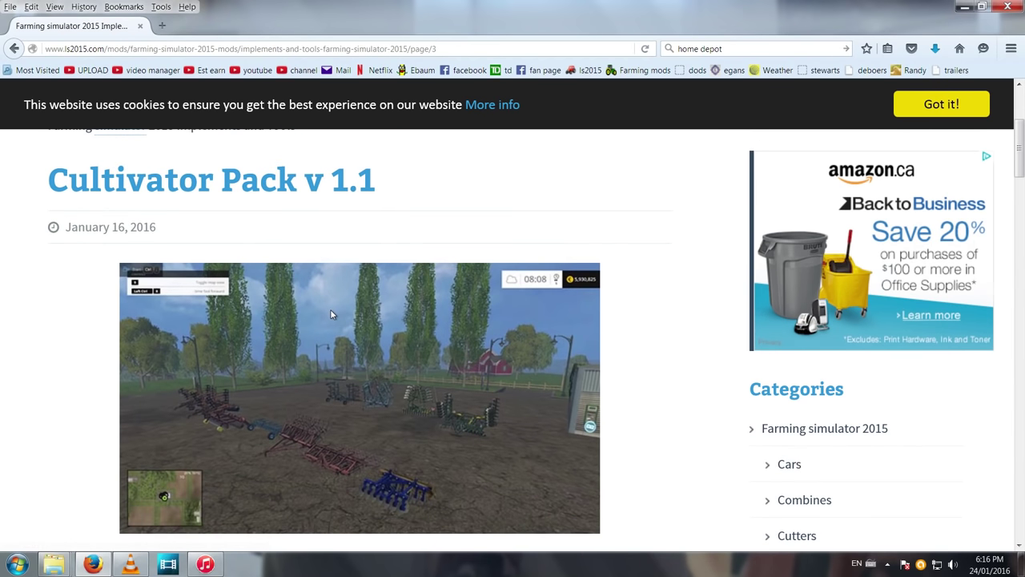
click(127, 425)
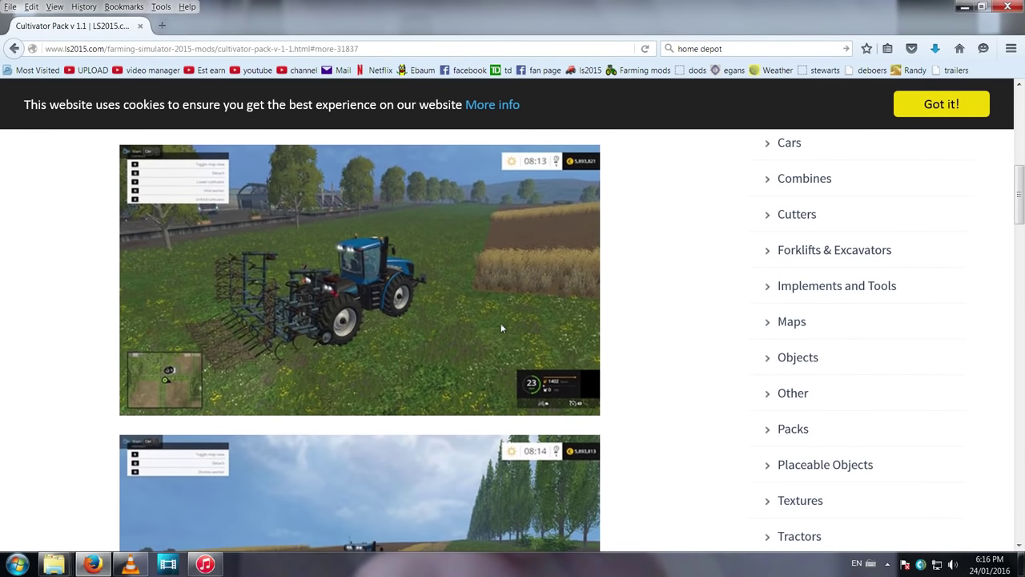
Review the cultivator pack's specifications and save its Pack_of_cultivator ZIP archive to the Desktop.
scroll(458, 327, down, 10)
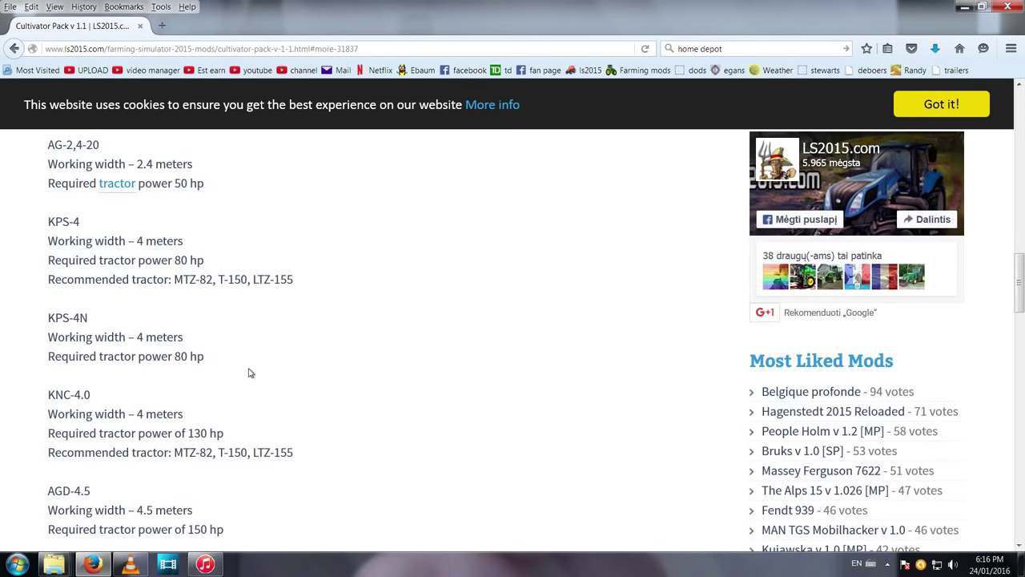
scroll(117, 293, up, 2)
scroll(144, 306, down, 10)
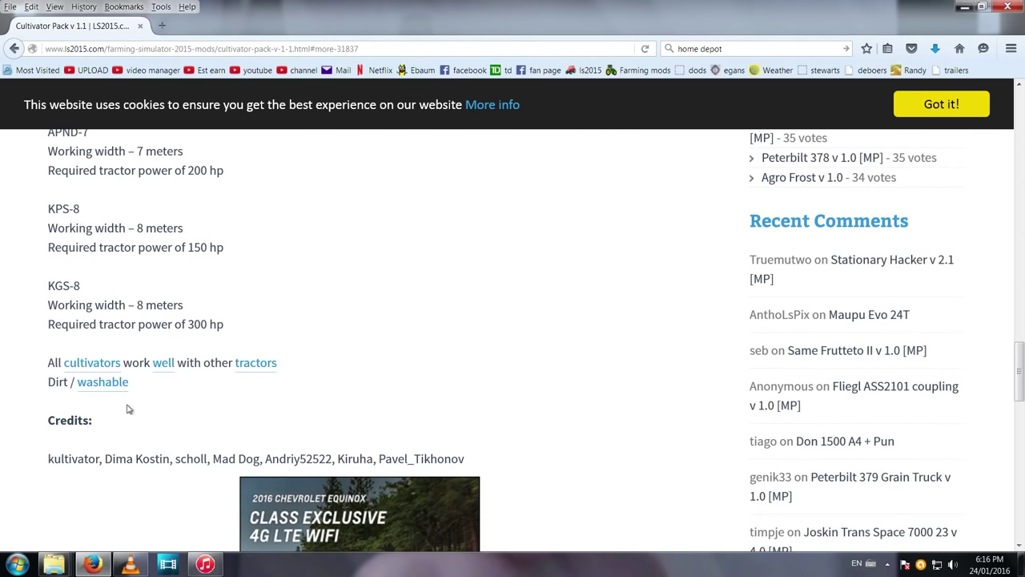
scroll(129, 408, down, 8)
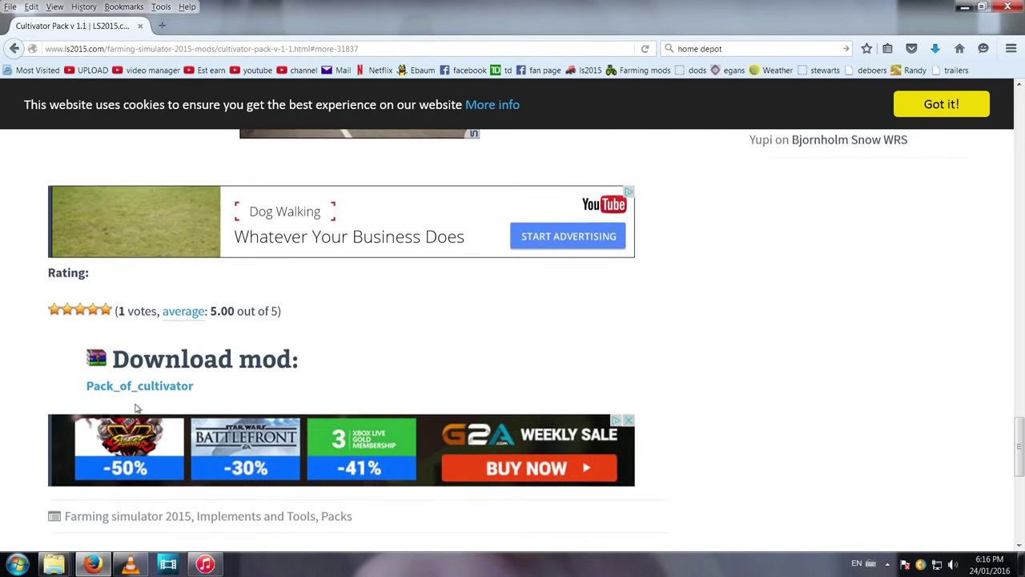
click(144, 388)
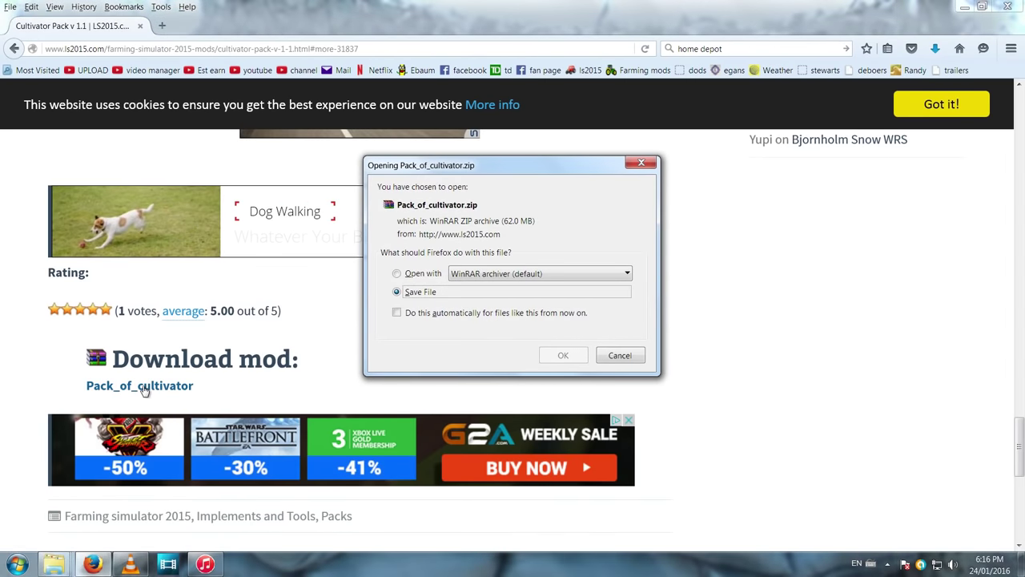
click(567, 360)
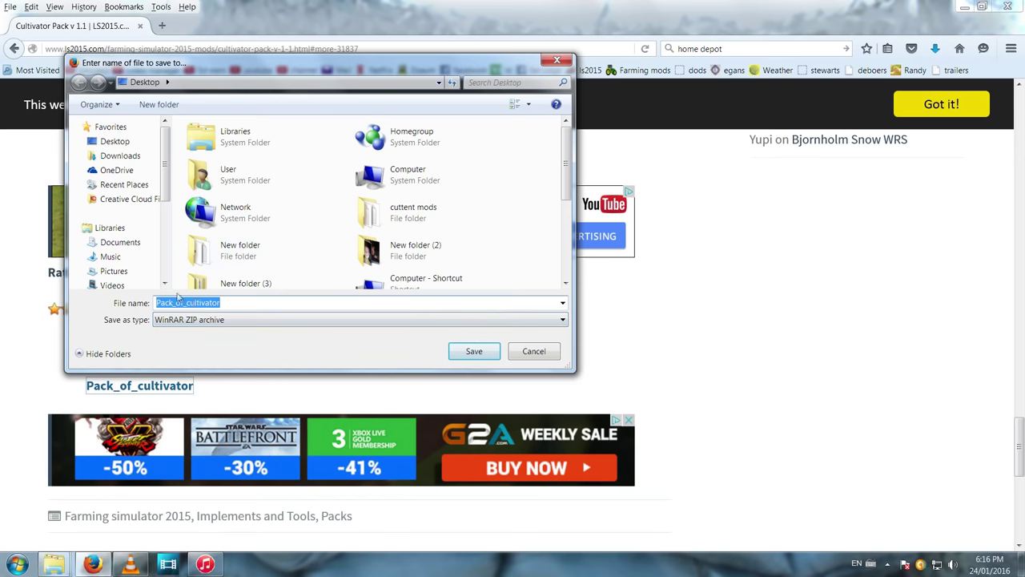
click(473, 351)
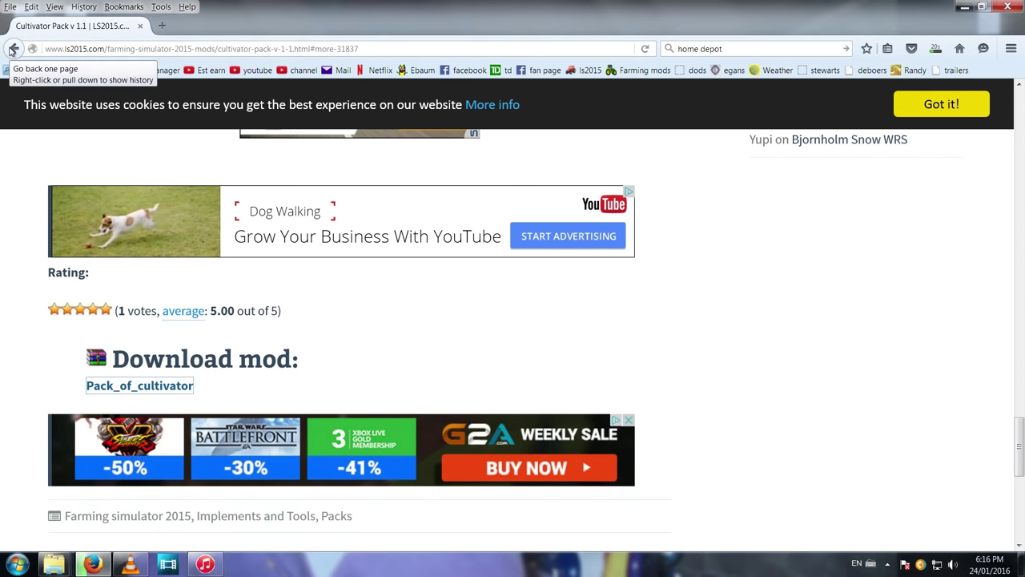
Return to the page 3 mod listing and open the Agrozet 4 v 2.0 mod page.
click(14, 49)
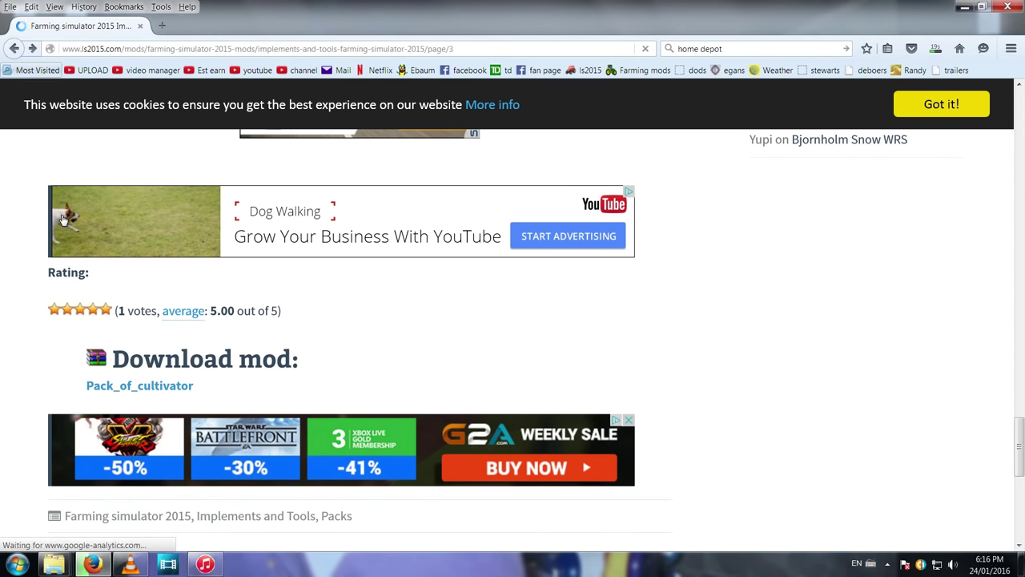
scroll(64, 224, down, 8)
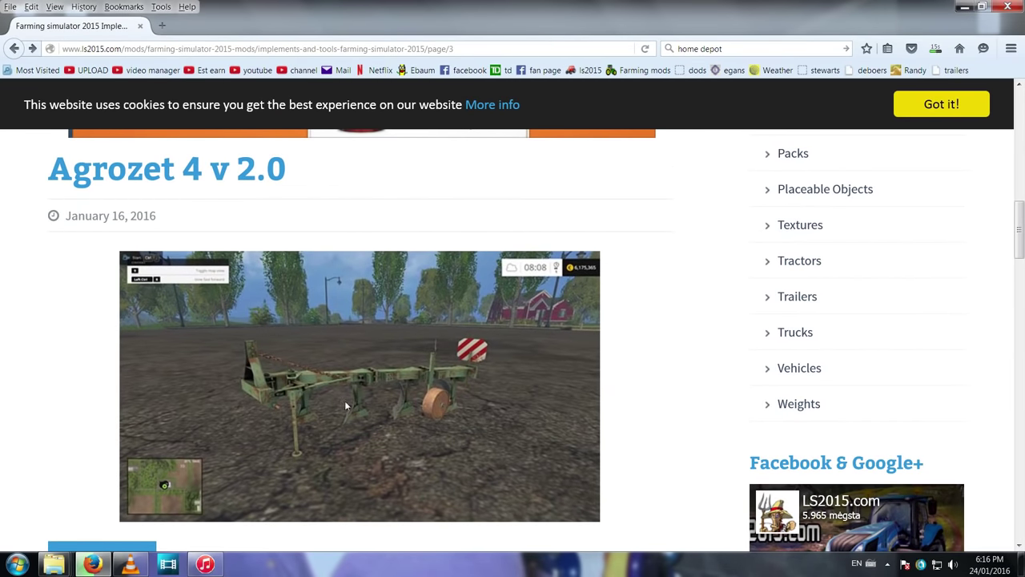
scroll(346, 407, down, 1)
scroll(160, 425, up, 1)
scroll(108, 465, down, 1)
click(112, 467)
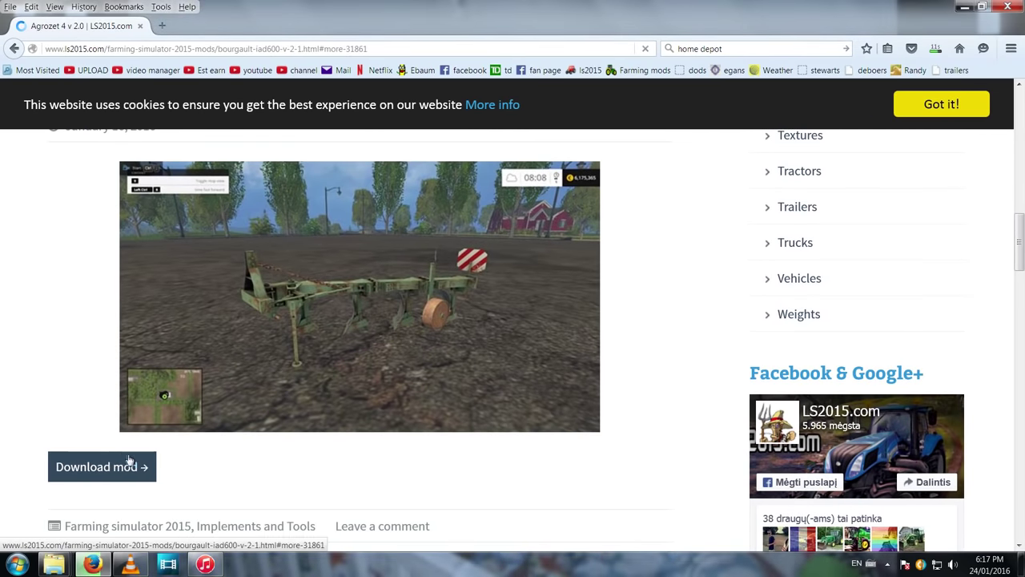
Review the Agrozet 4 plow's page and save its CSMC_Privat_430v2 ZIP archive to the Desktop.
scroll(287, 356, down, 4)
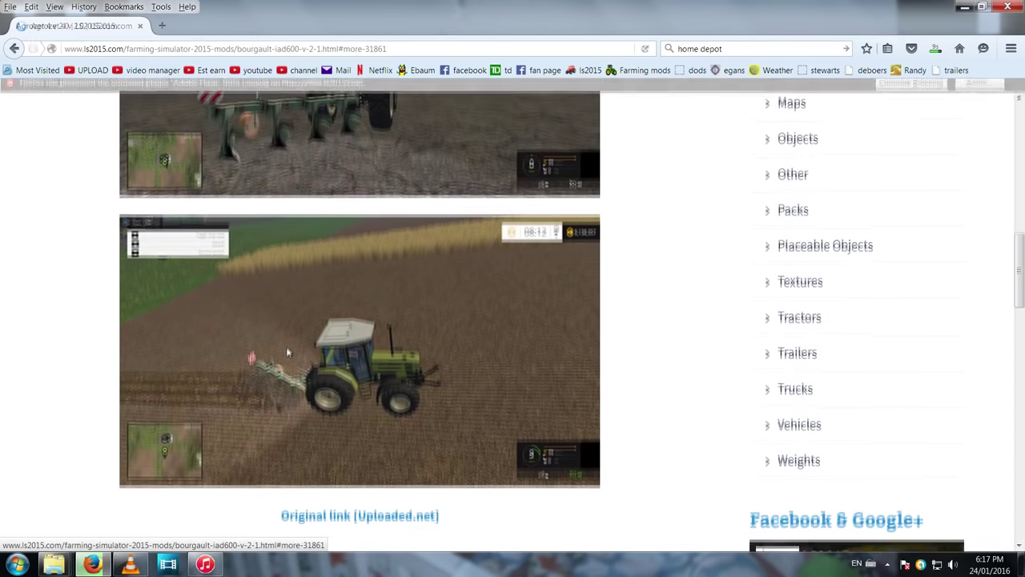
scroll(286, 366, down, 3)
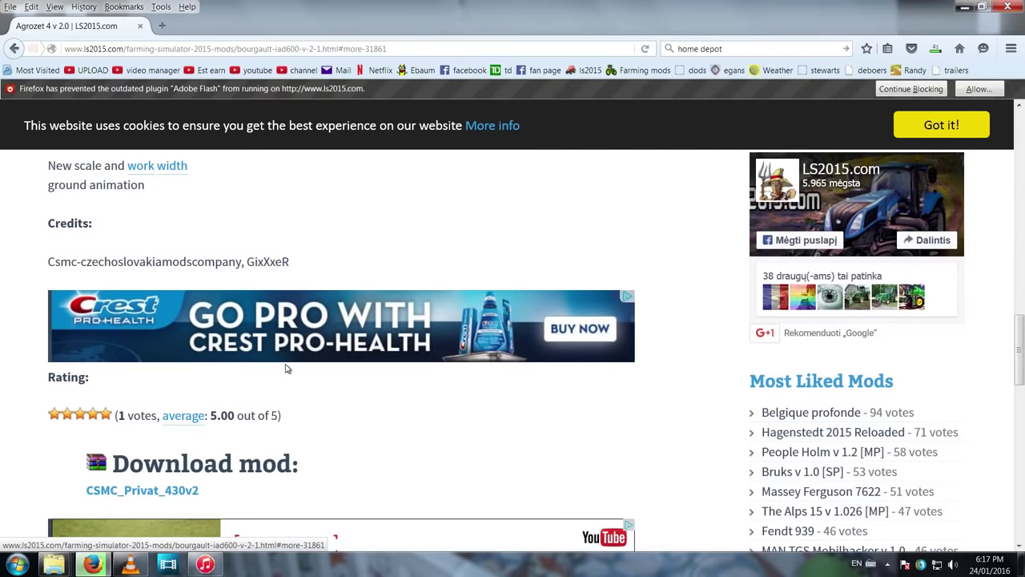
scroll(281, 363, down, 1)
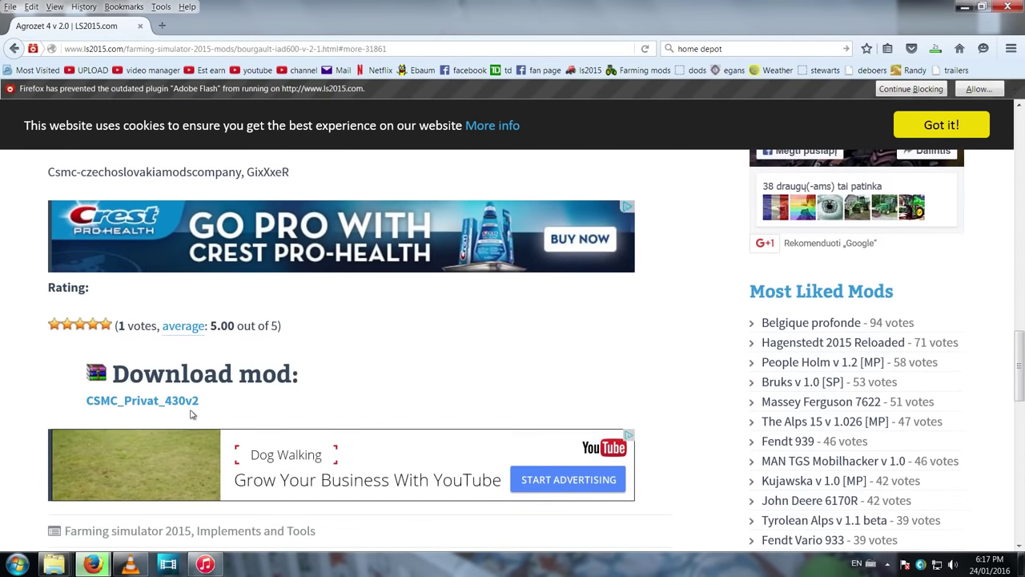
click(154, 402)
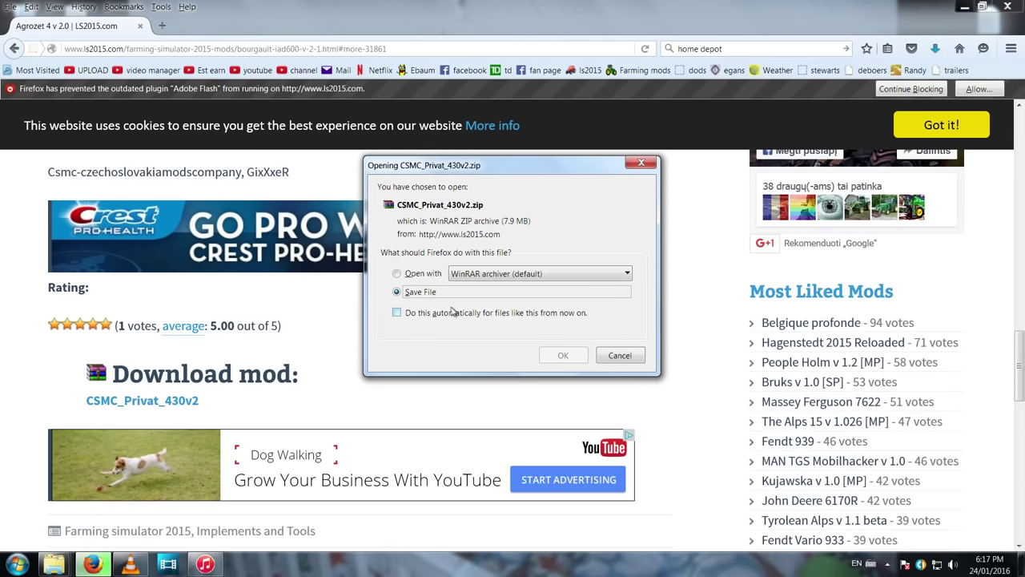
click(564, 355)
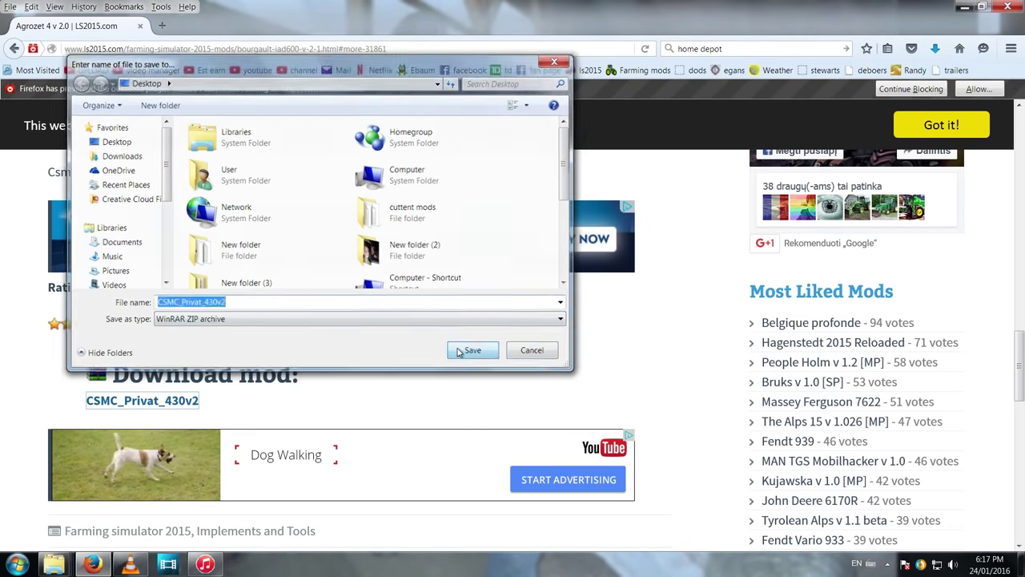
click(460, 352)
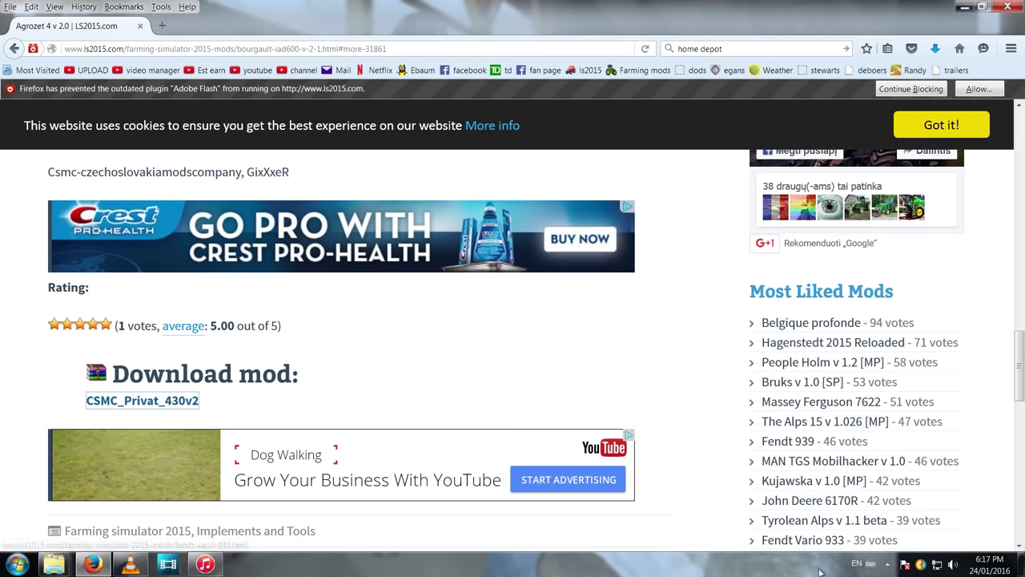
Switch to the desktop and open the FarmingSimulator2015 mods folder through its shortcut, placing the window clear of the downloaded archives.
click(962, 7)
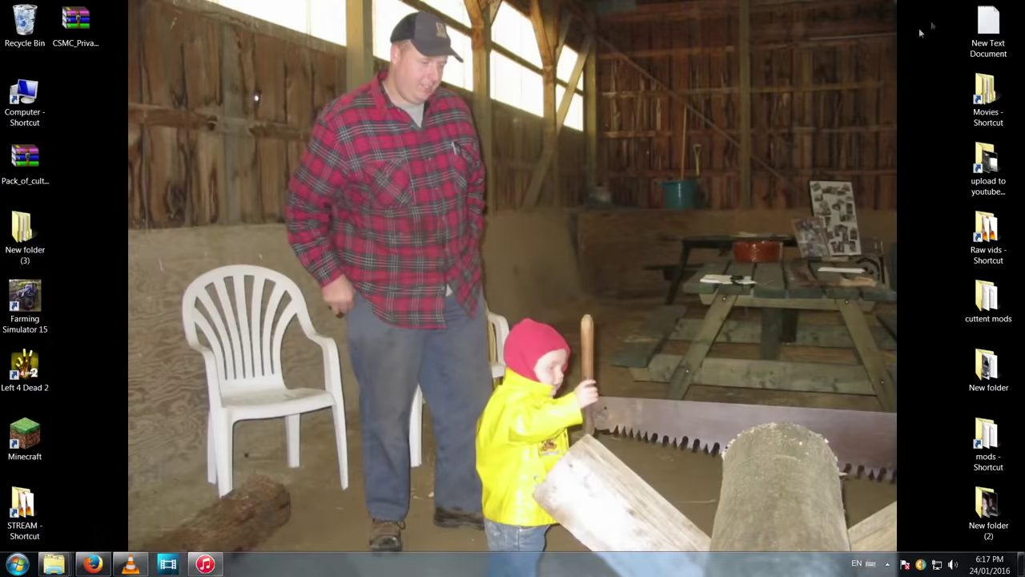
double_click(976, 433)
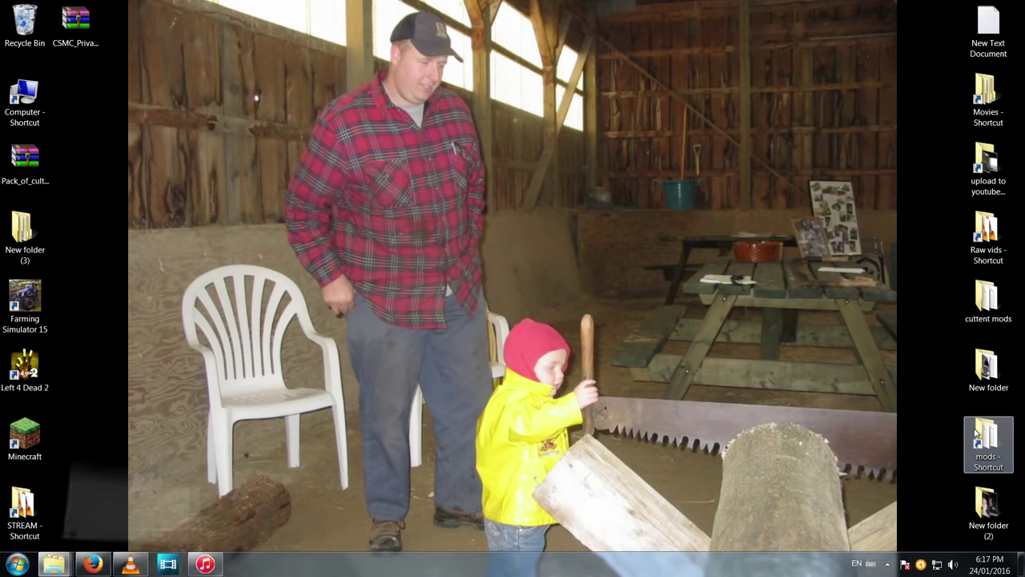
drag(340, 111, 499, 65)
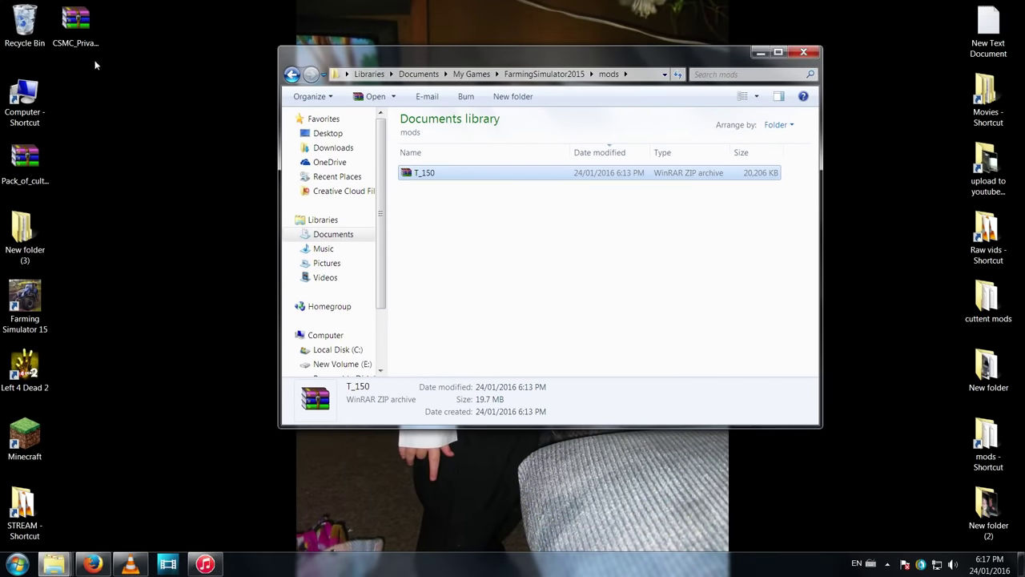
Check the contents of the CSMC_Privat_430v2 archive and move it from the desktop into the mods folder.
drag(79, 24, 80, 228)
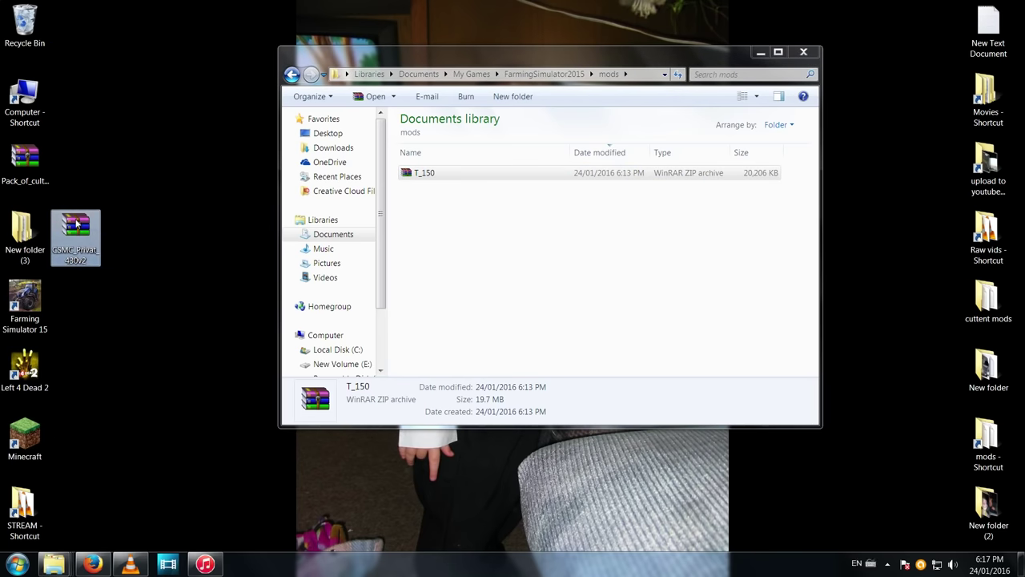
double_click(76, 226)
click(1005, 152)
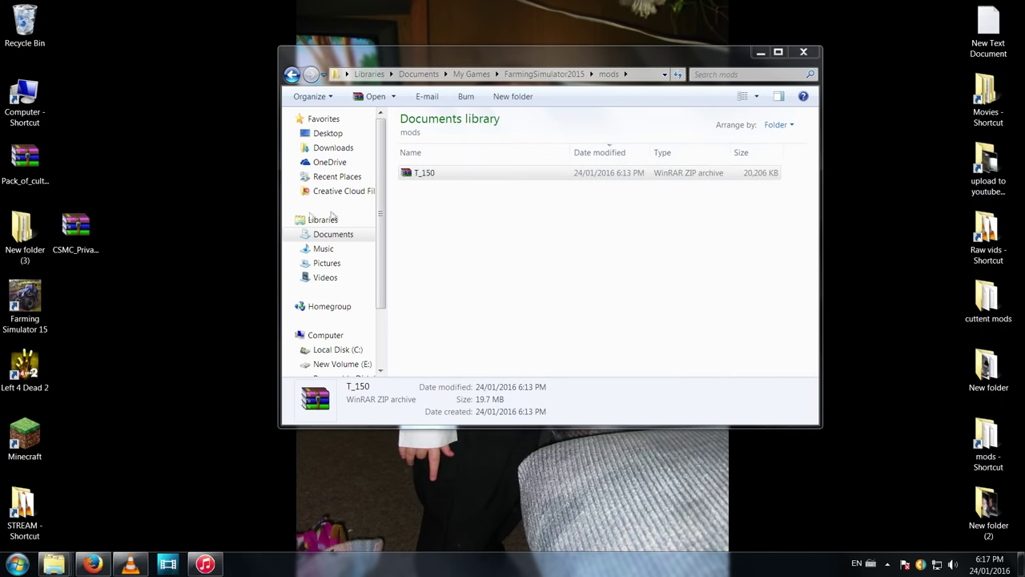
drag(531, 270, 551, 273)
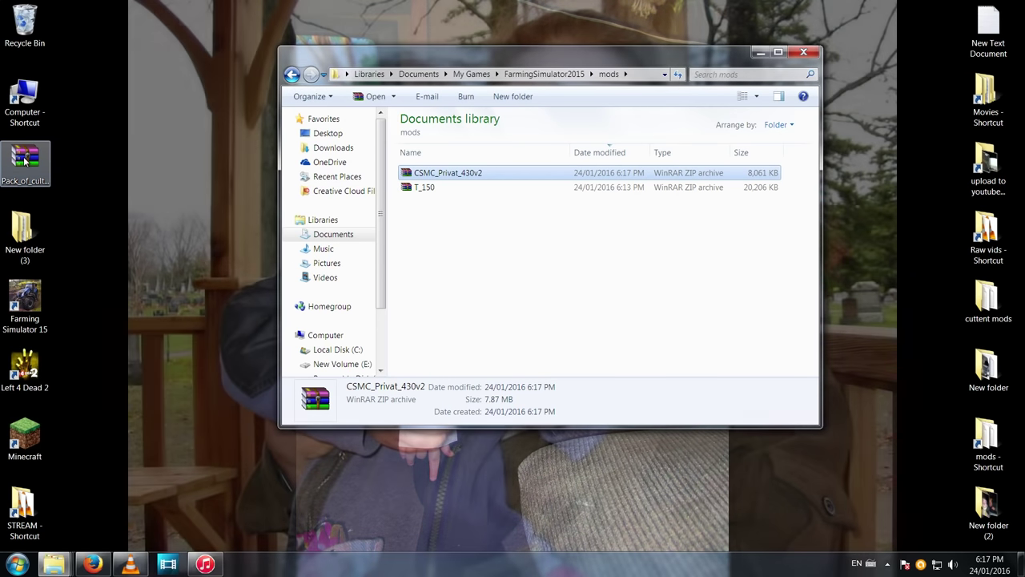
Inspect the files inside Pack_of_cultivator.zip in WinRAR, close the archive and move it from the desktop into the mods folder.
drag(24, 164, 194, 384)
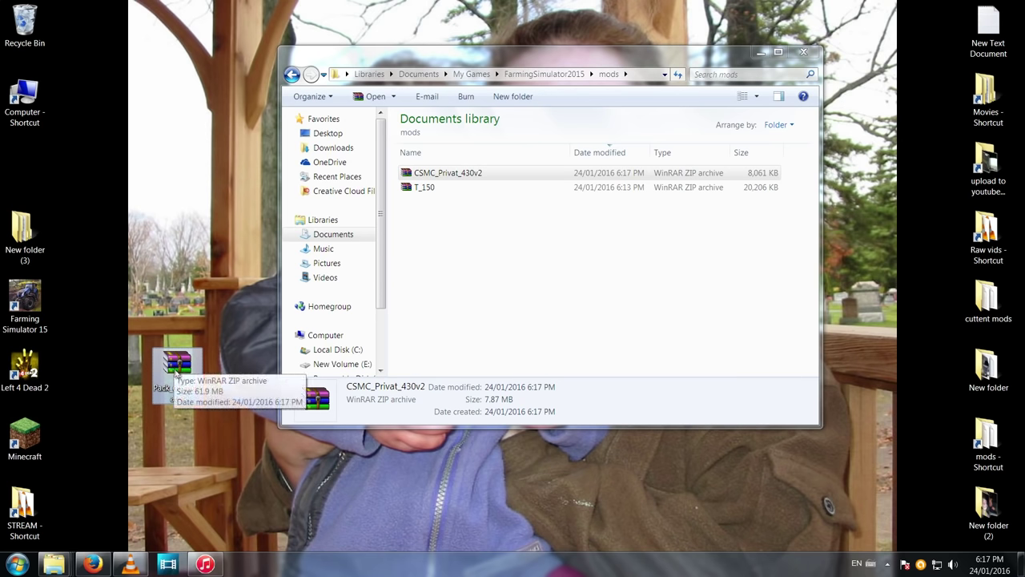
double_click(178, 367)
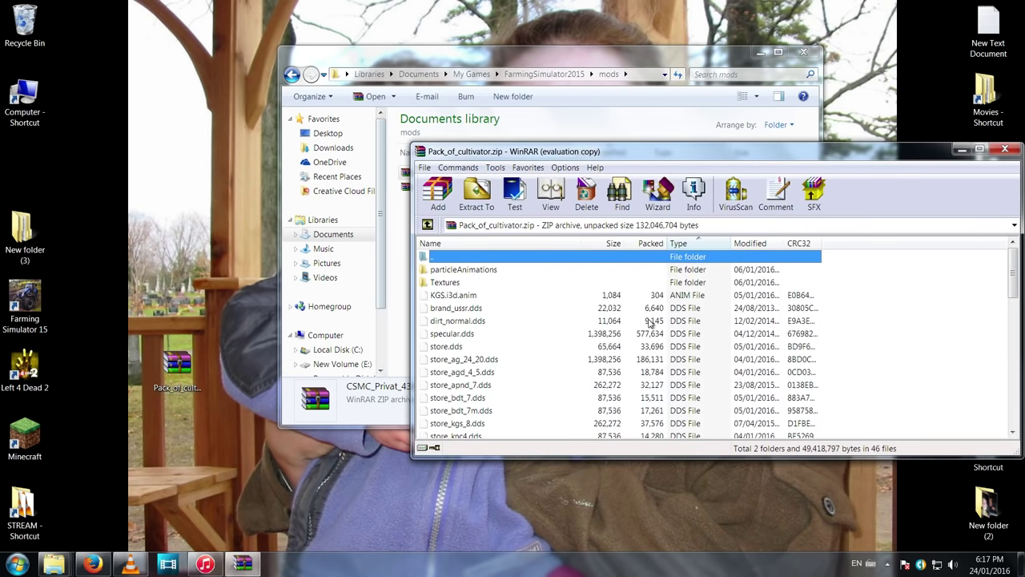
scroll(653, 322, down, 4)
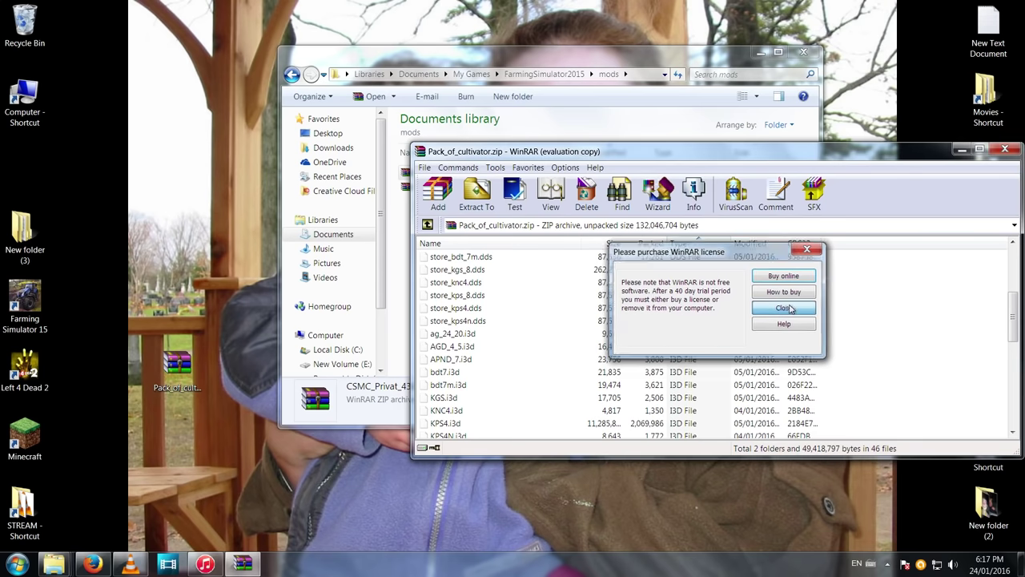
click(783, 308)
click(1005, 149)
click(180, 367)
drag(488, 314, 457, 237)
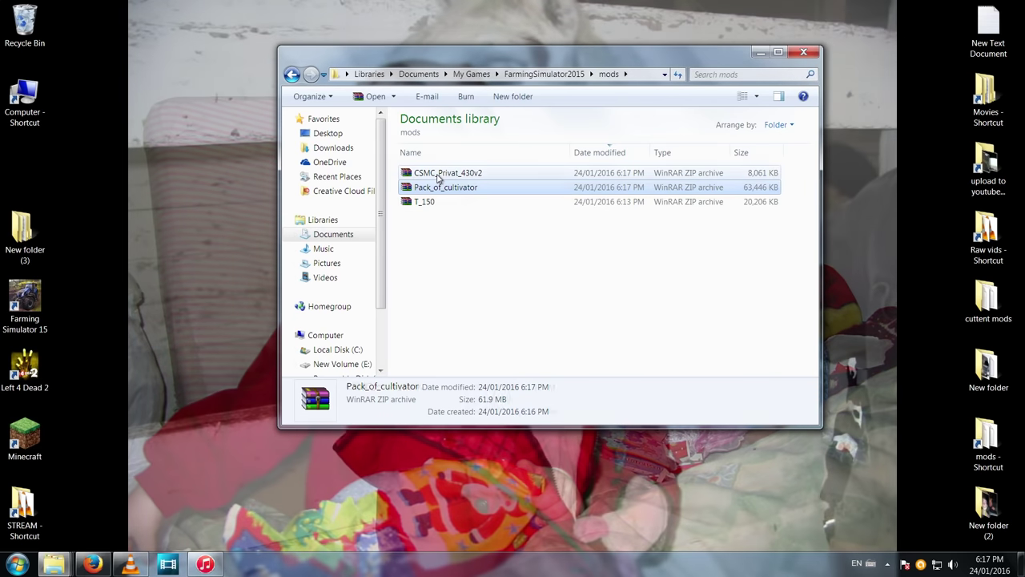
click(439, 173)
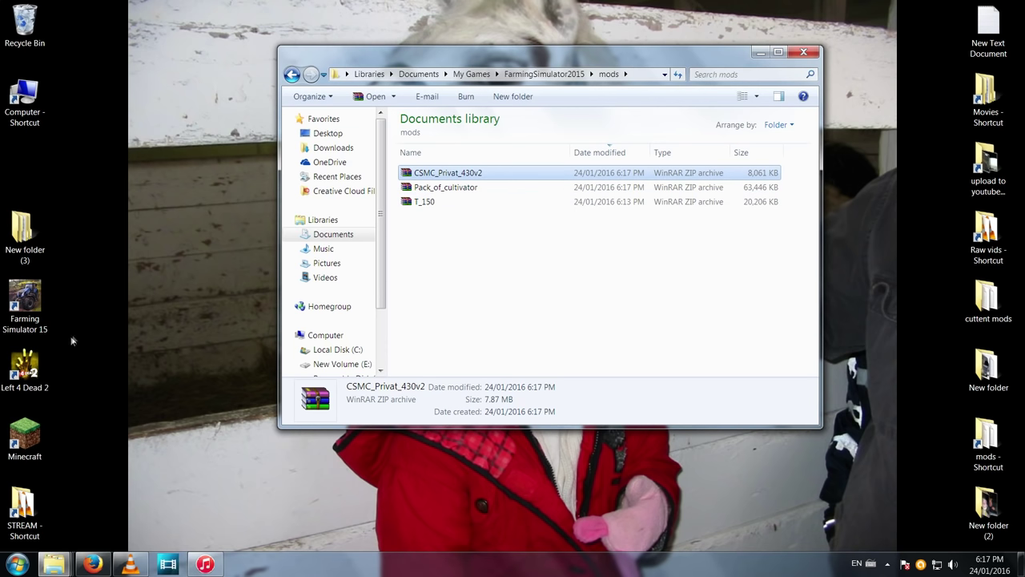
Launch Farming Simulator 15 and start a career on the Westbridge Hills map.
double_click(40, 303)
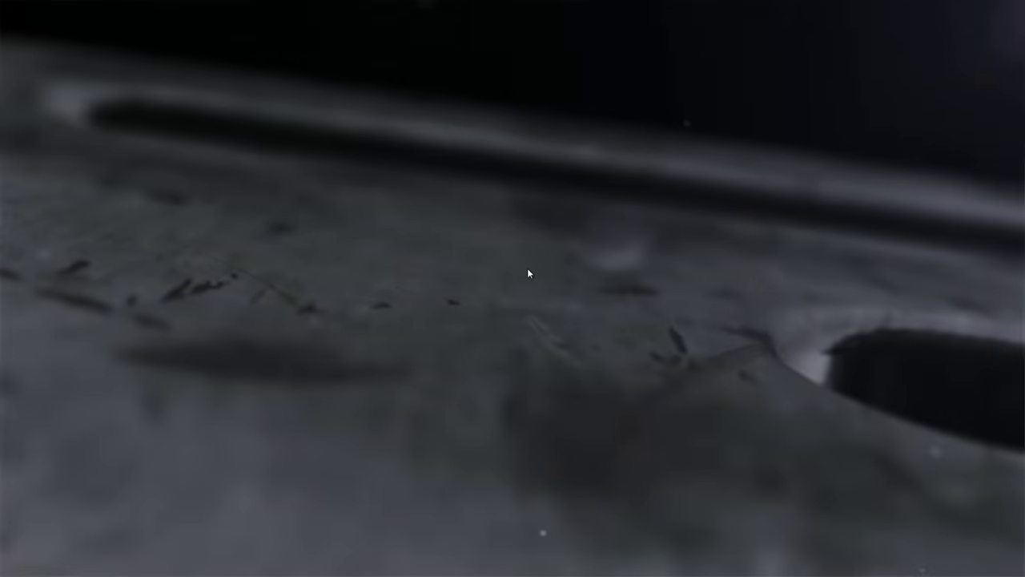
click(528, 274)
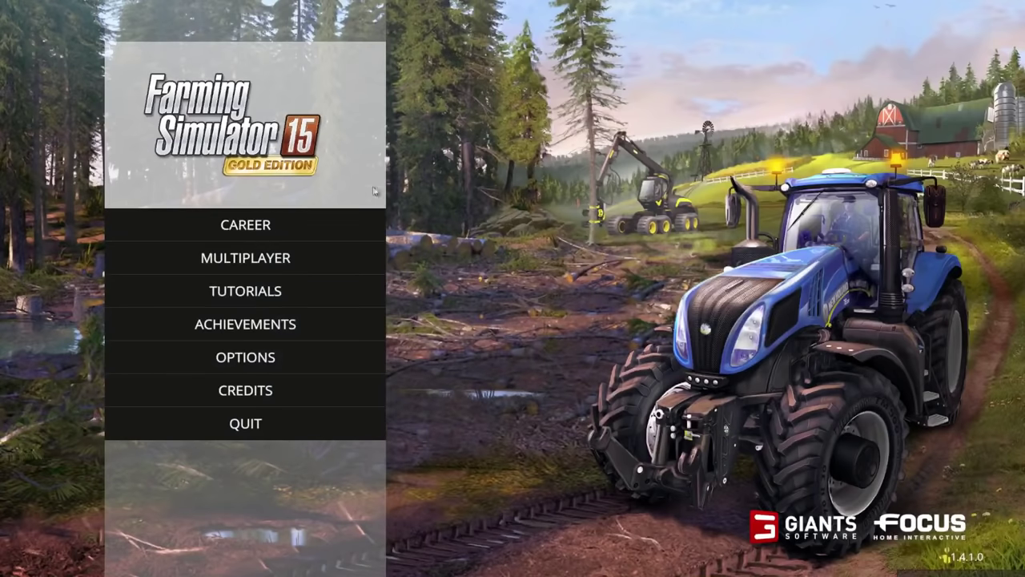
click(245, 222)
scroll(521, 312, down, 4)
scroll(528, 323, down, 1)
scroll(554, 299, up, 1)
double_click(637, 287)
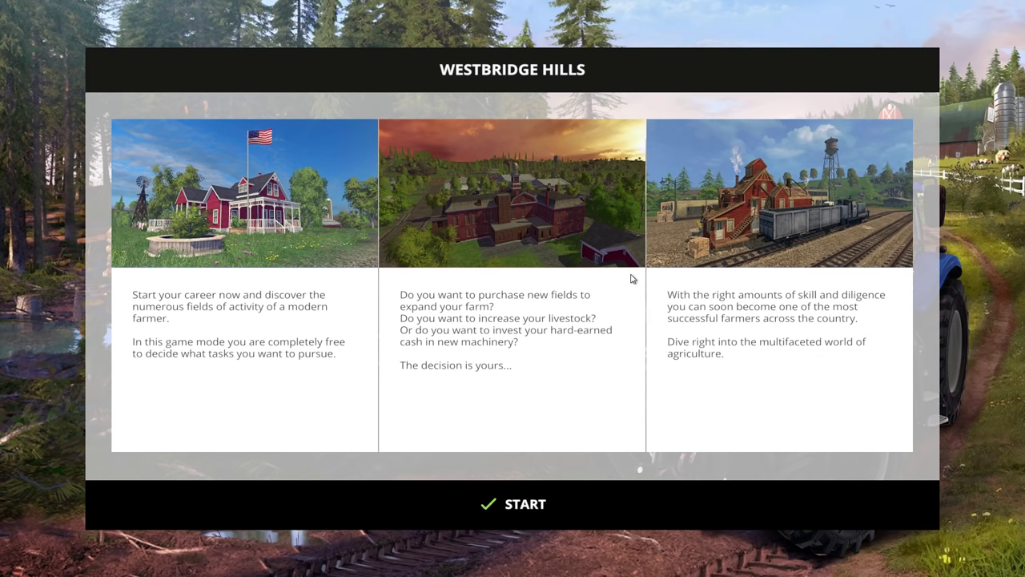
click(524, 519)
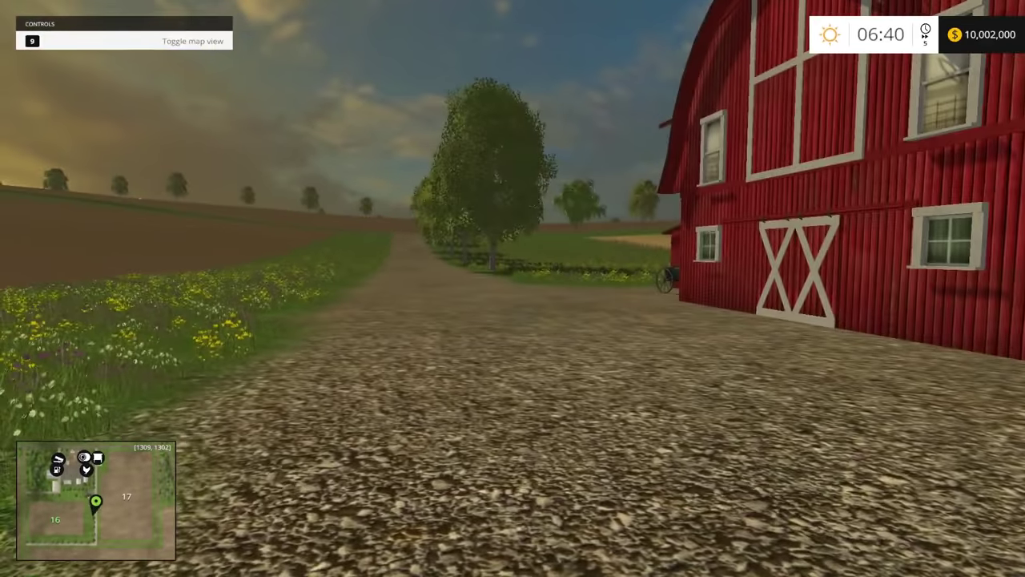
Jump to the farmyard vehicles, continue on foot, and open the garage from the shop.
key(Tab)
key(e)
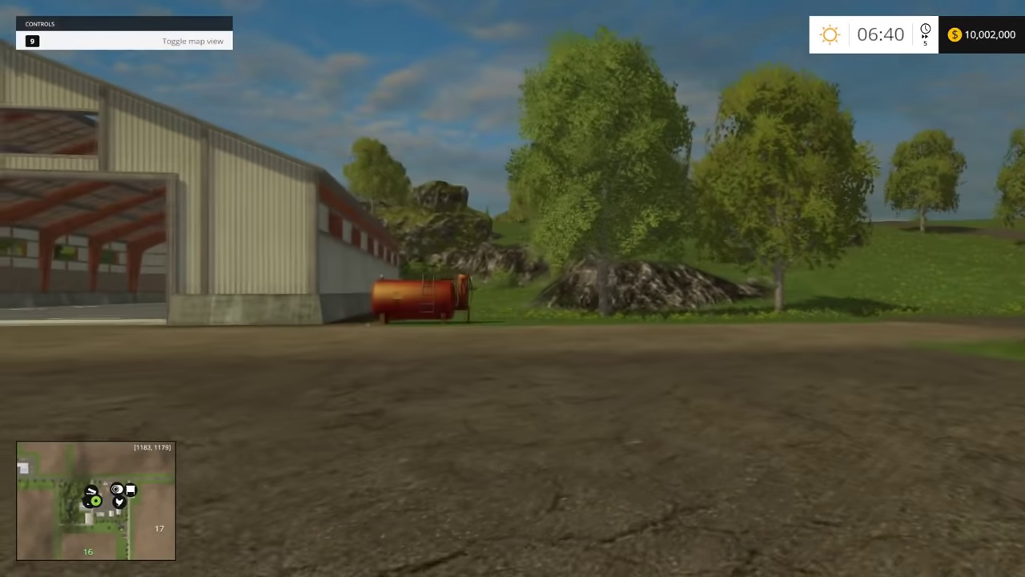
key(w)
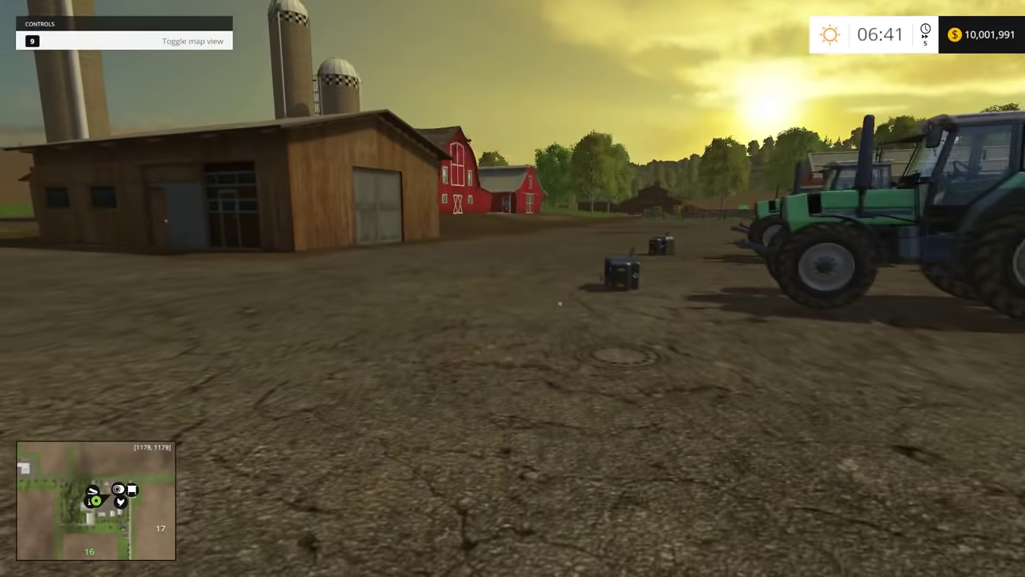
key(w)
key(p)
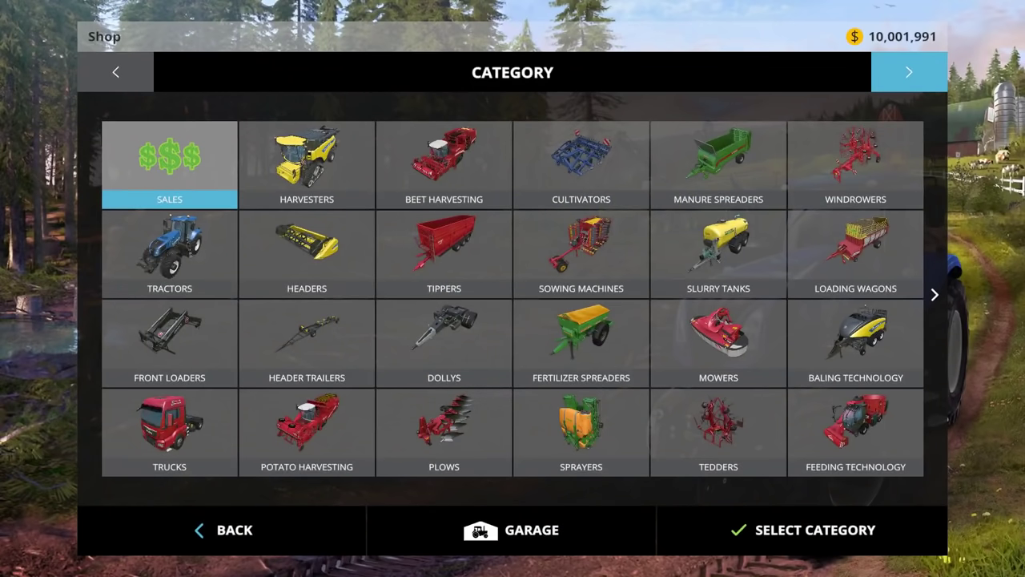
click(512, 529)
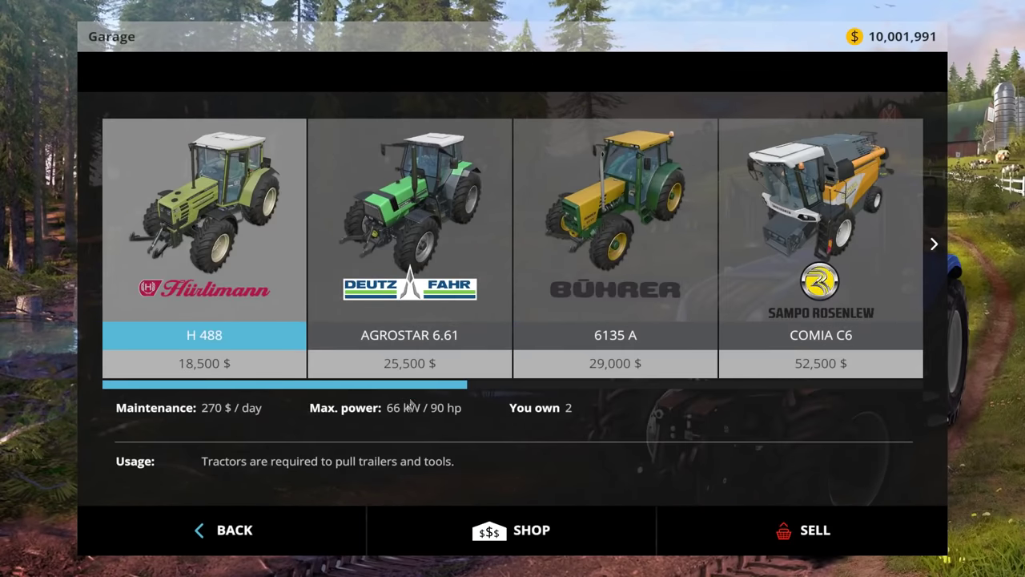
Sell one H 488 tractor and one Agrostar 6.61 tractor from the garage.
click(726, 528)
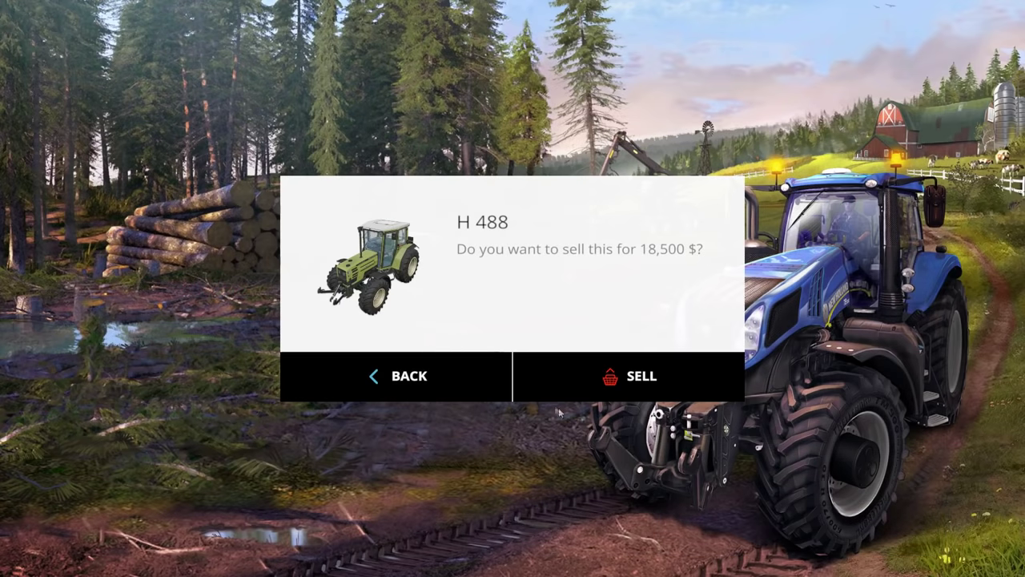
click(561, 378)
click(449, 378)
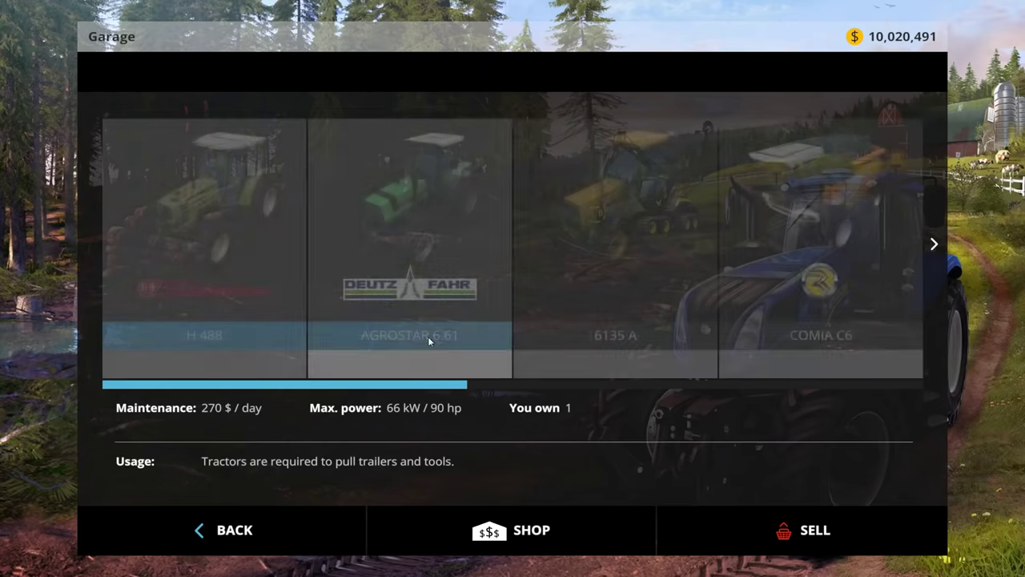
click(763, 522)
click(595, 390)
click(523, 391)
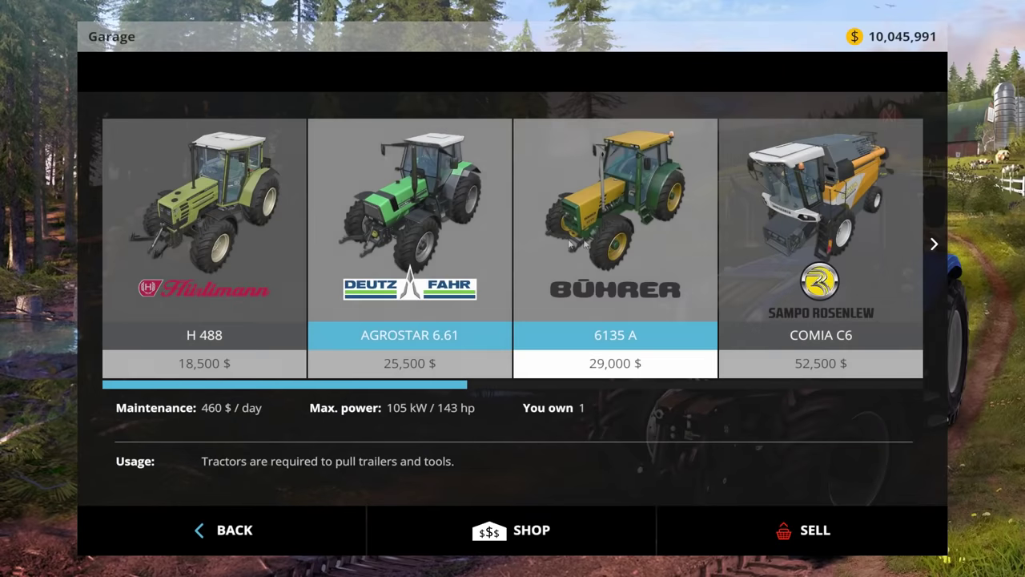
Sell the Bührer 6135 A tractor and the Sampo Rosenlew Comia C6 combine.
click(802, 528)
click(582, 392)
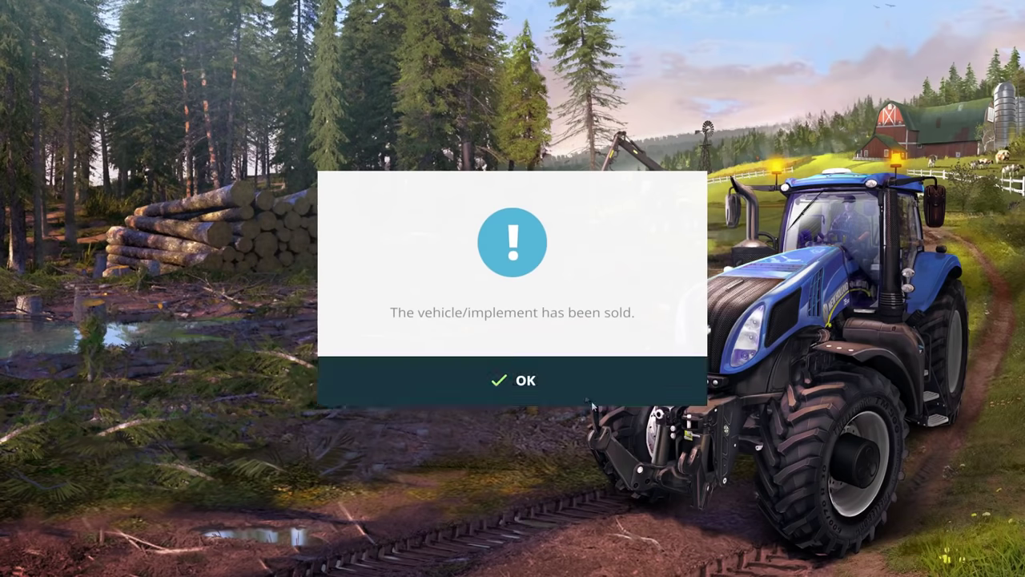
click(583, 392)
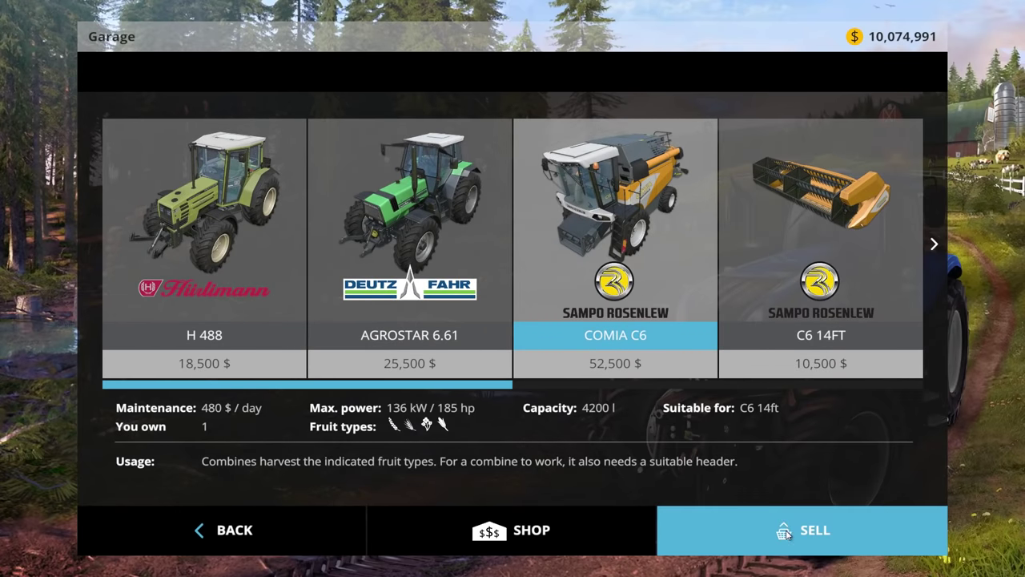
click(789, 533)
click(651, 374)
click(570, 374)
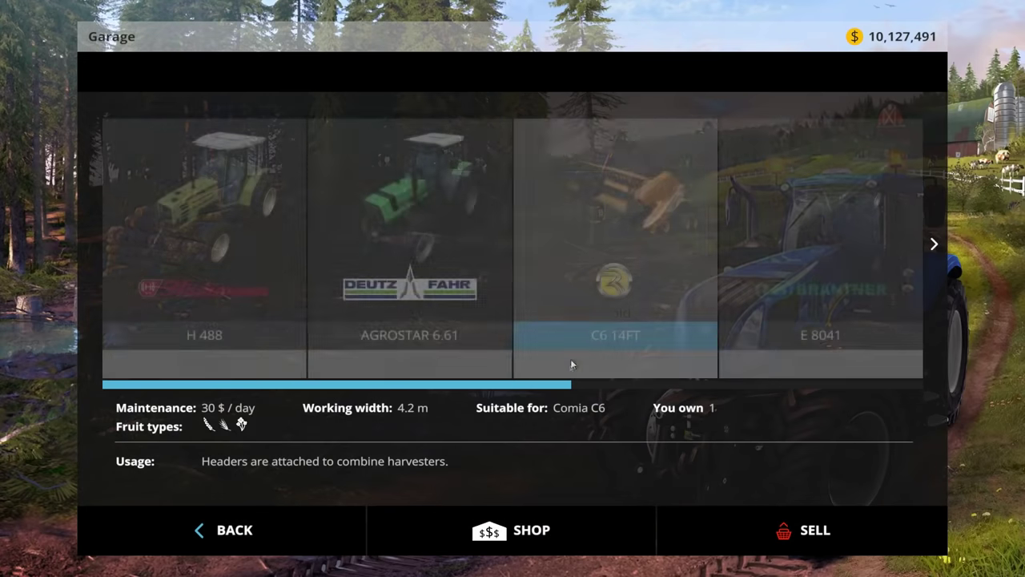
Sell the C6 14FT header and the Brantner E 8041 trailer from the garage.
click(793, 522)
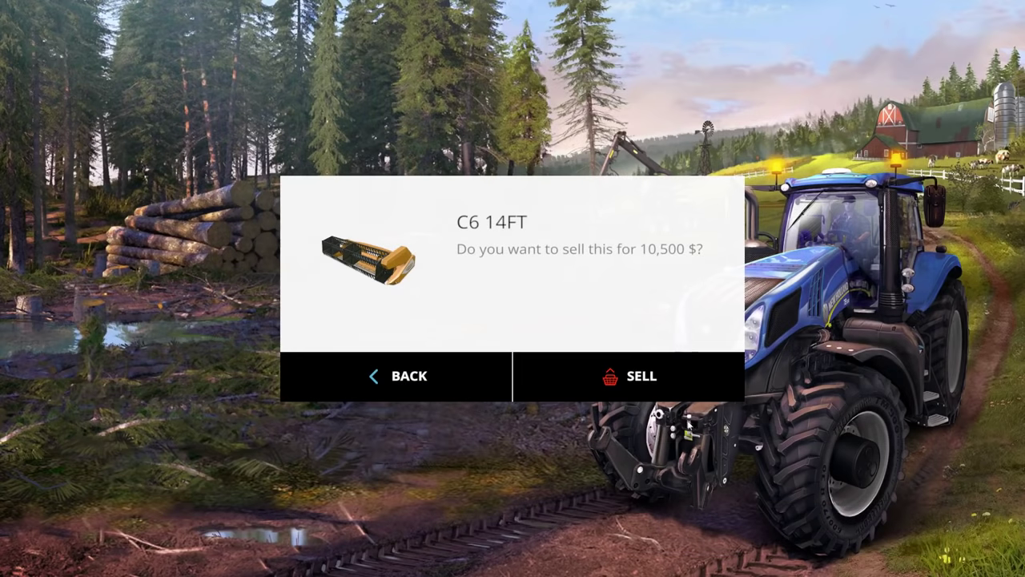
click(617, 375)
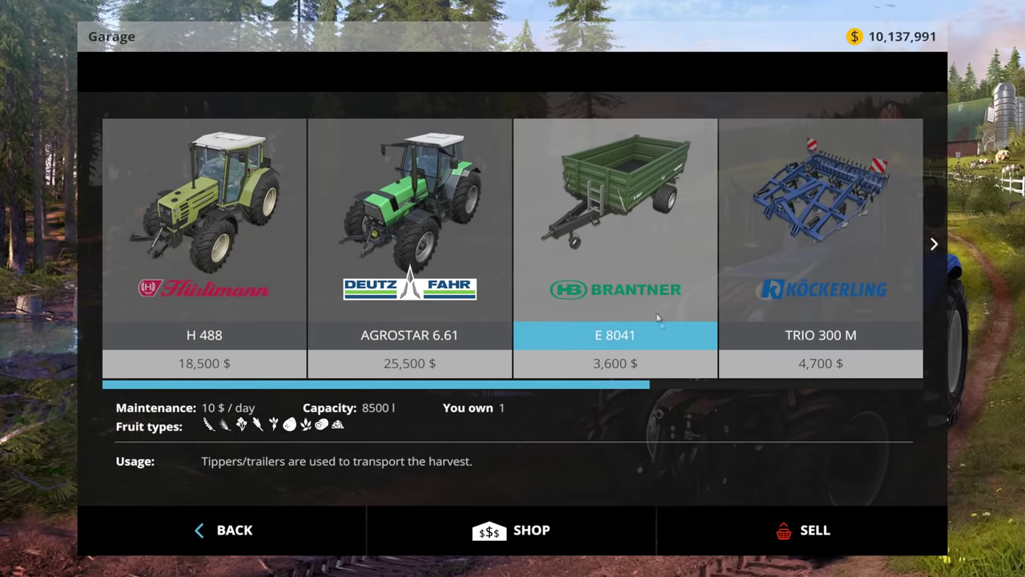
click(781, 517)
click(603, 382)
click(602, 382)
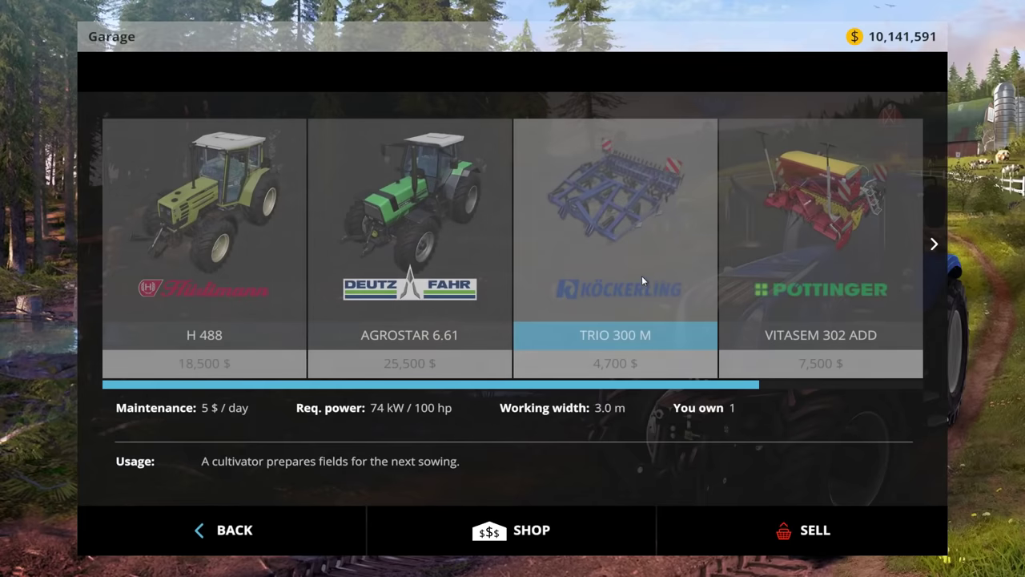
Sell the Köckerling Trio 300 M cultivator and one Suer SB 700 weight, and return to the farmyard.
click(789, 525)
click(647, 378)
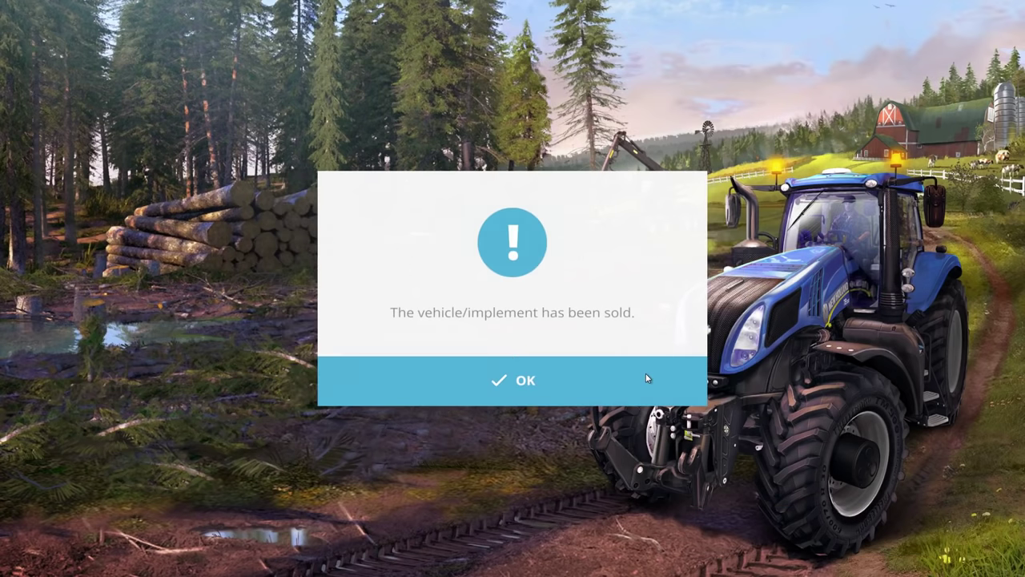
click(671, 383)
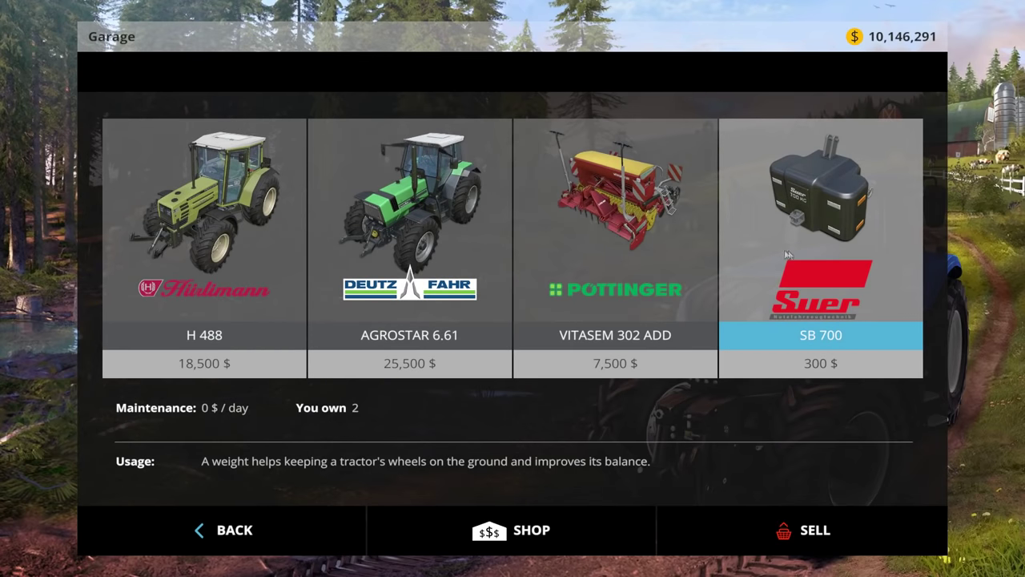
click(787, 521)
click(634, 389)
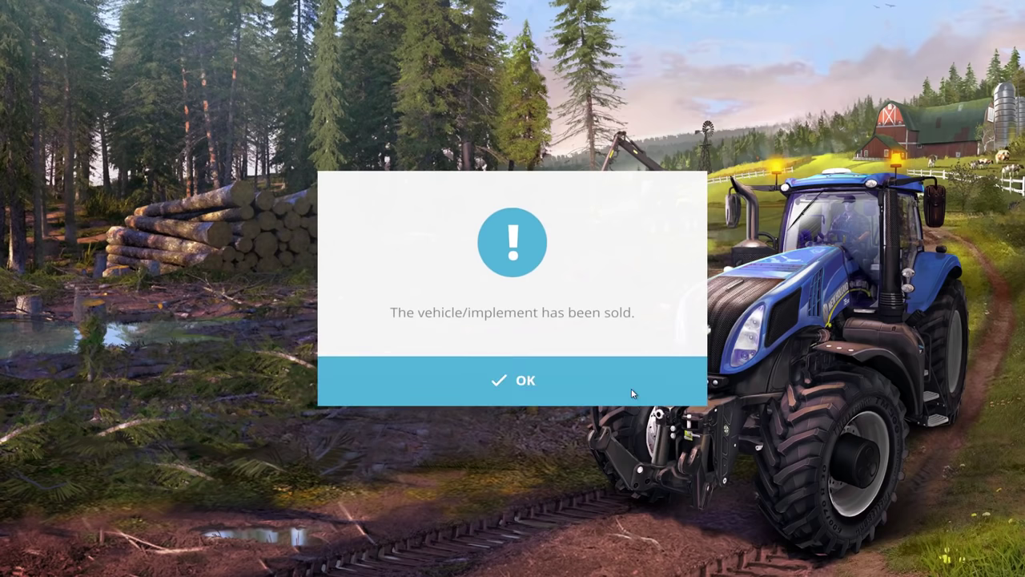
click(632, 393)
key(Escape)
key(Escape)
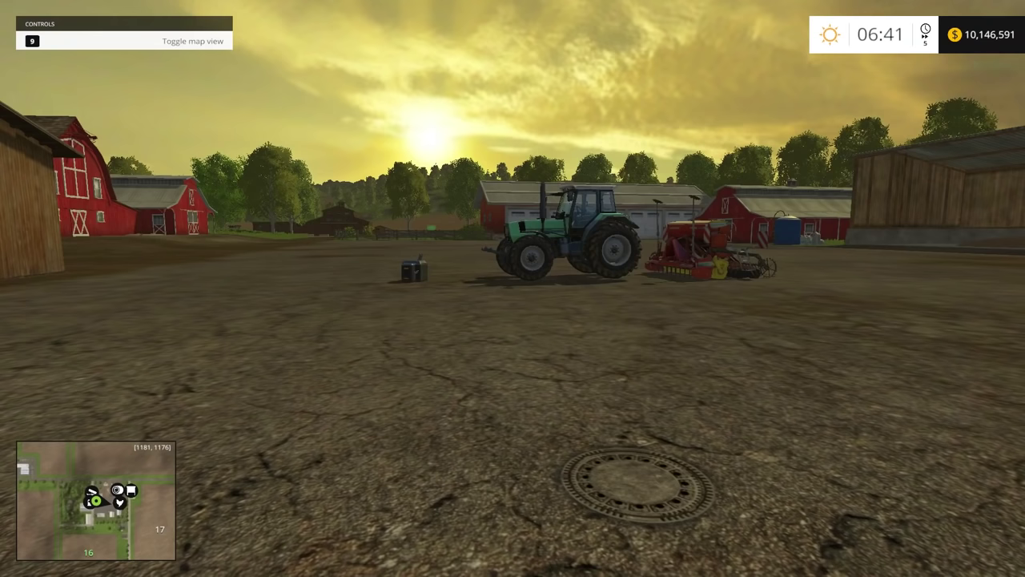
Reopen the garage from the shop and sell the remaining Agrostar 6.61 tractor.
key(p)
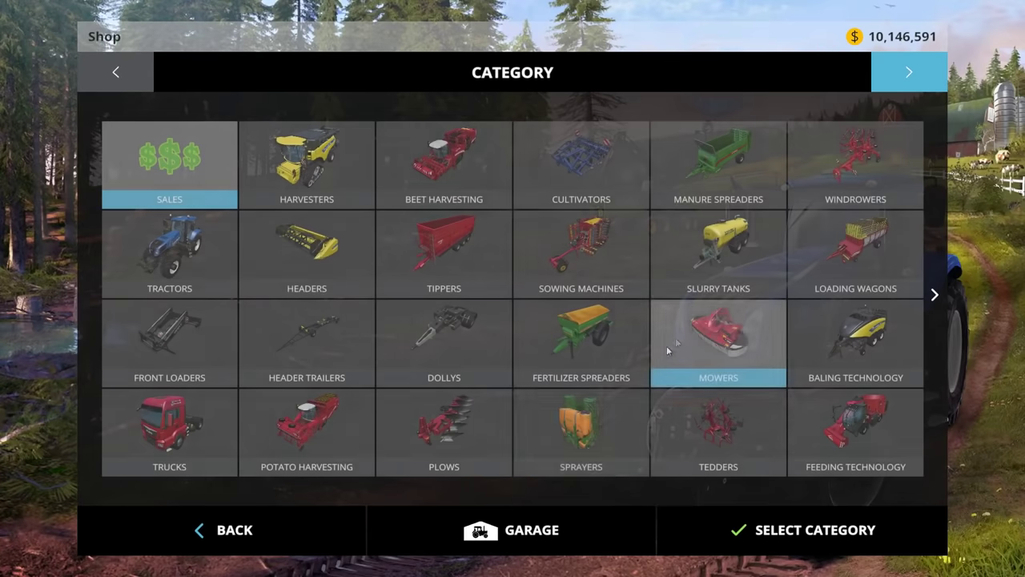
click(513, 530)
click(406, 248)
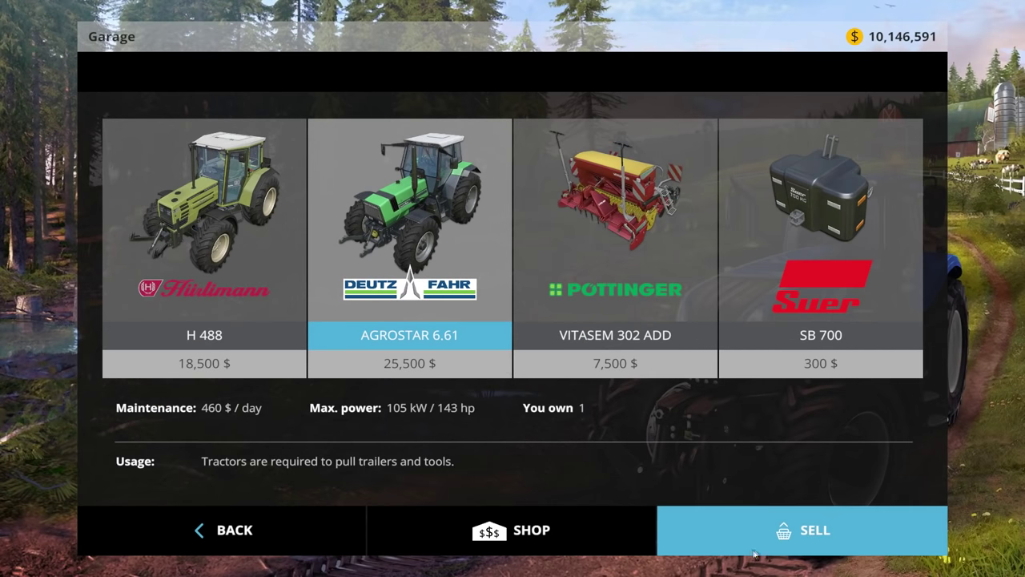
click(775, 550)
click(591, 384)
click(604, 403)
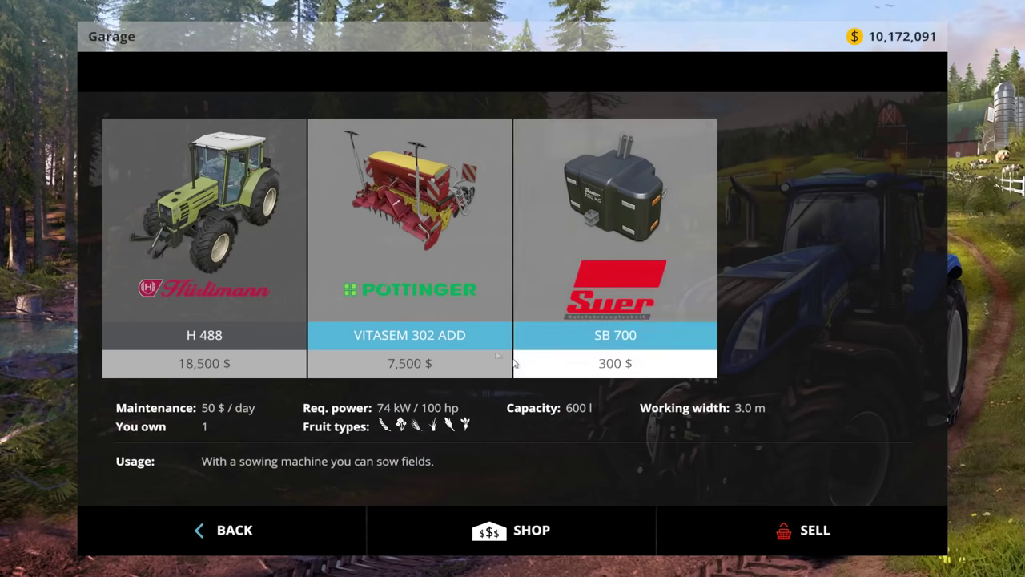
Sell the remaining H 488 tractor and the Pöttinger Vitasem 302 ADD sowing machine.
click(809, 541)
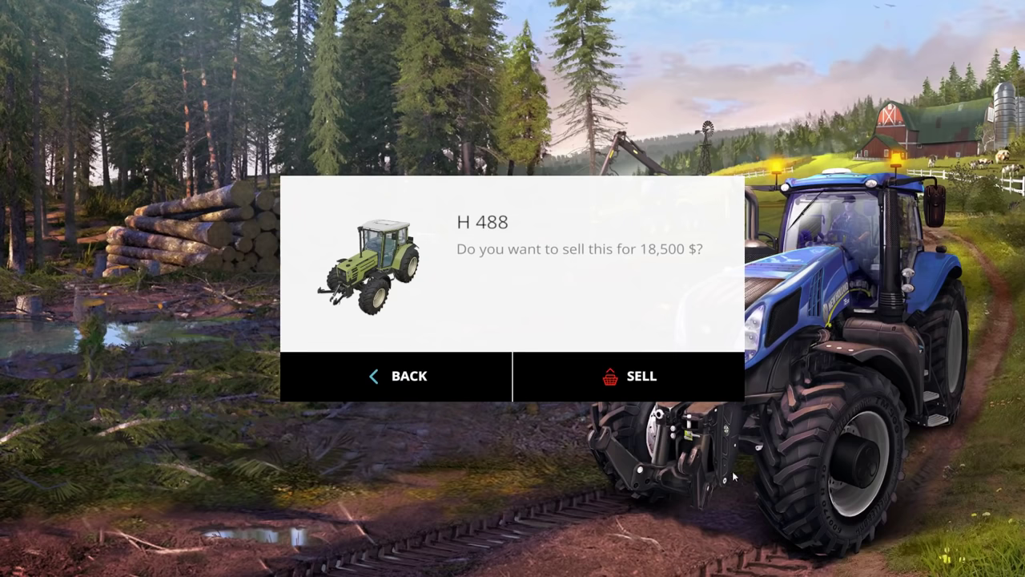
click(652, 384)
click(608, 384)
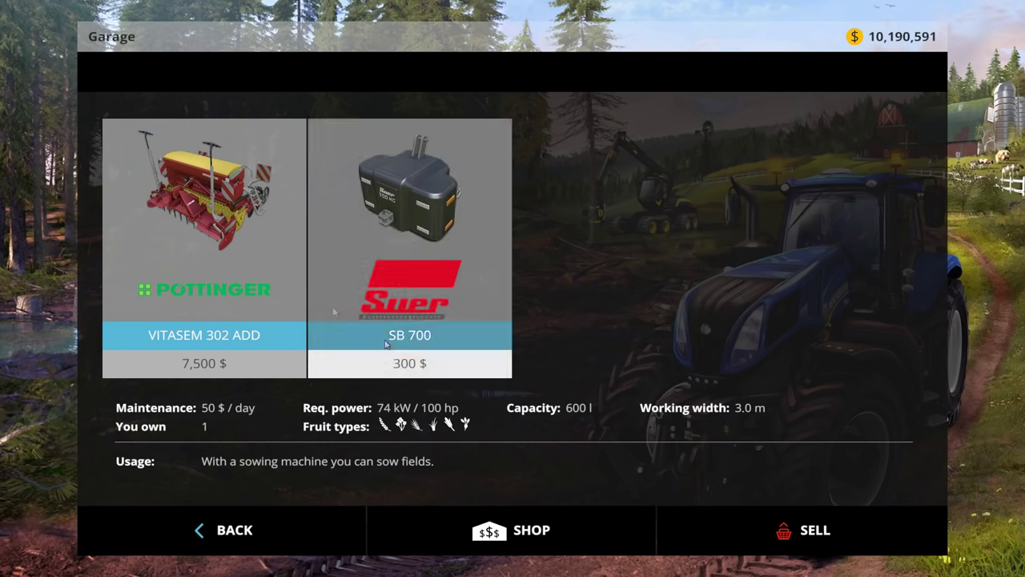
click(694, 533)
click(601, 382)
click(600, 379)
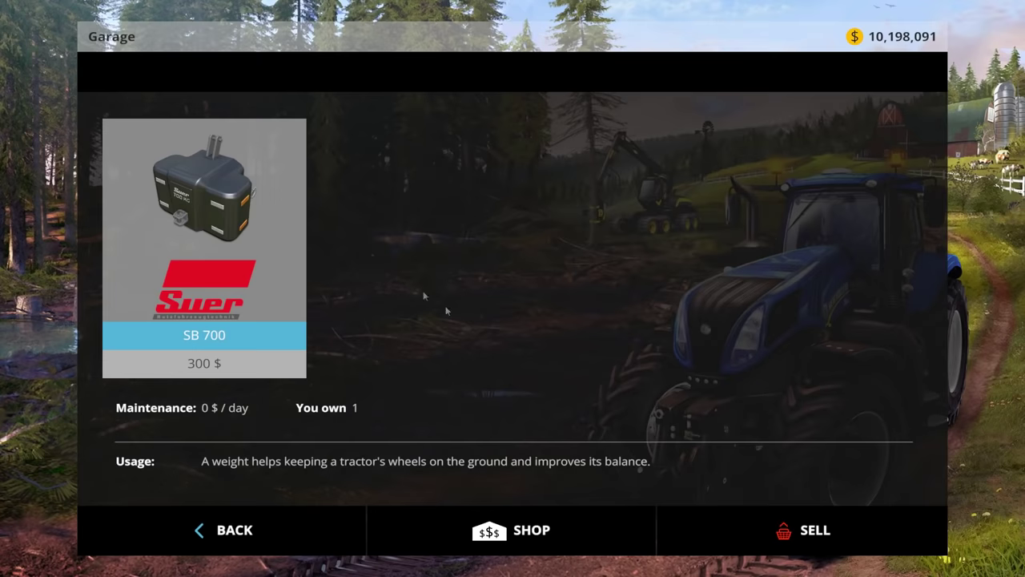
Sell the last Suer SB 700 weight and leave the garage for the farmyard.
click(681, 538)
click(571, 374)
click(514, 383)
key(Escape)
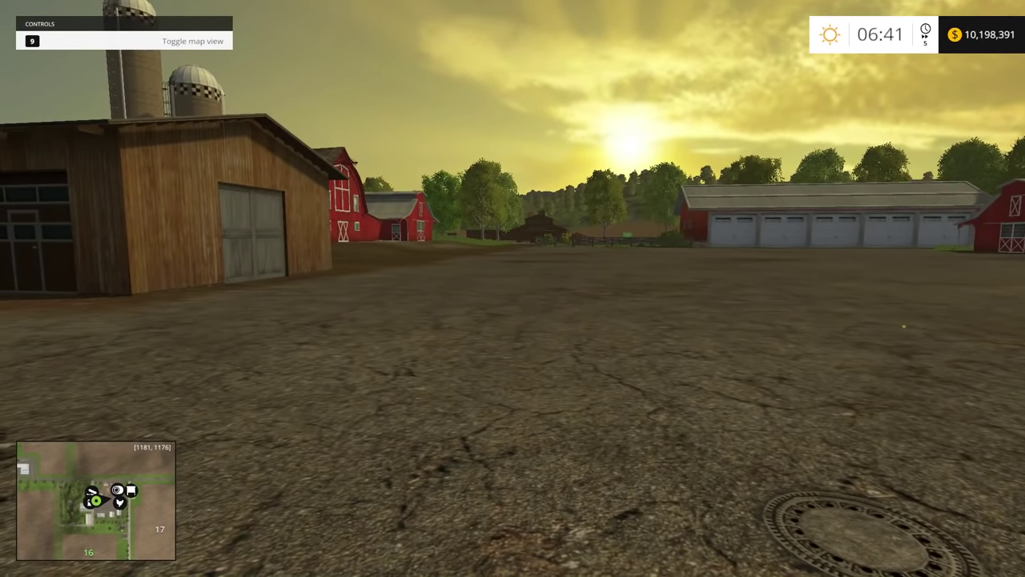
key(Escape)
key(Escape)
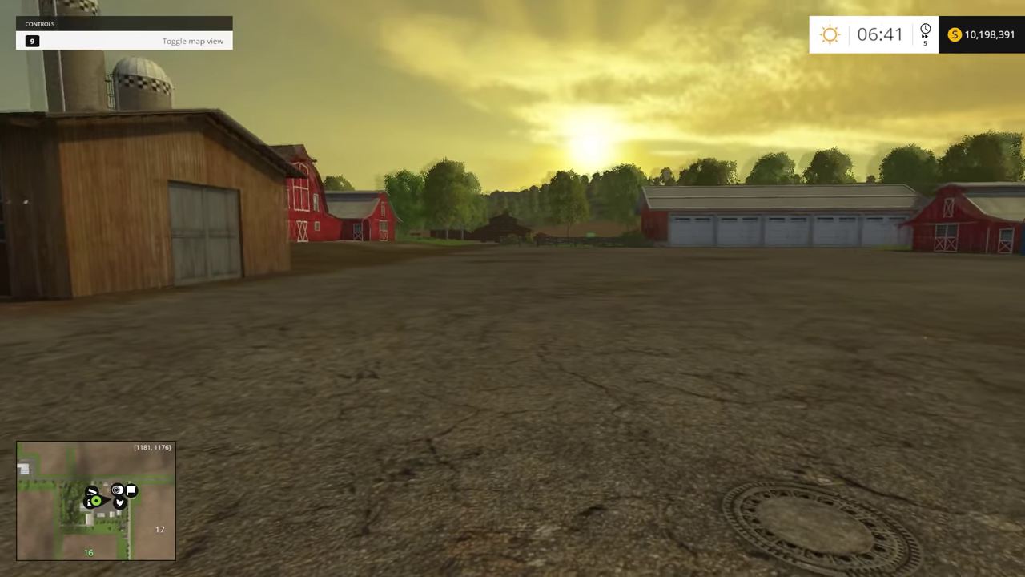
Open the tractors category among the shop's mod categories.
key(p)
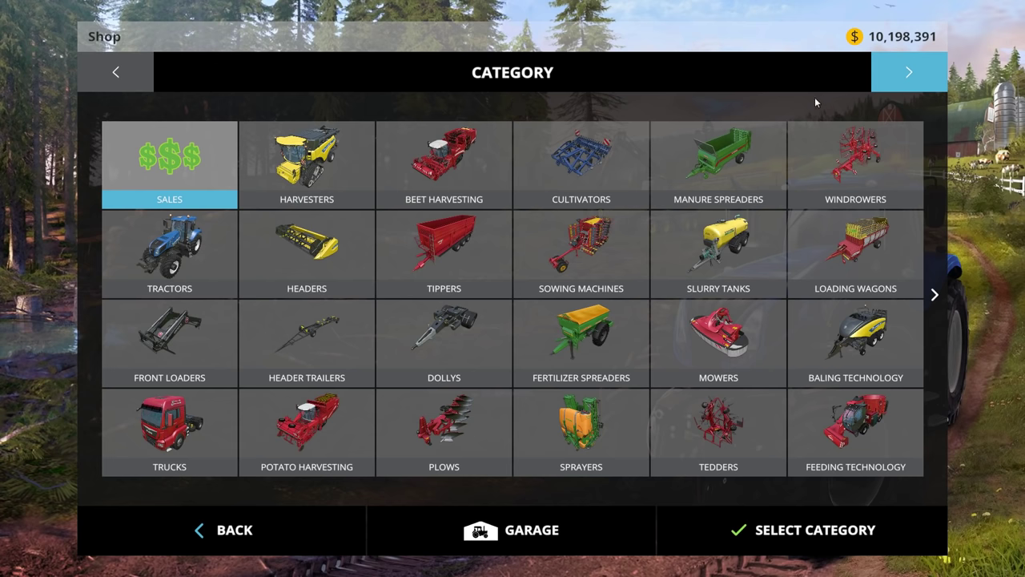
click(909, 74)
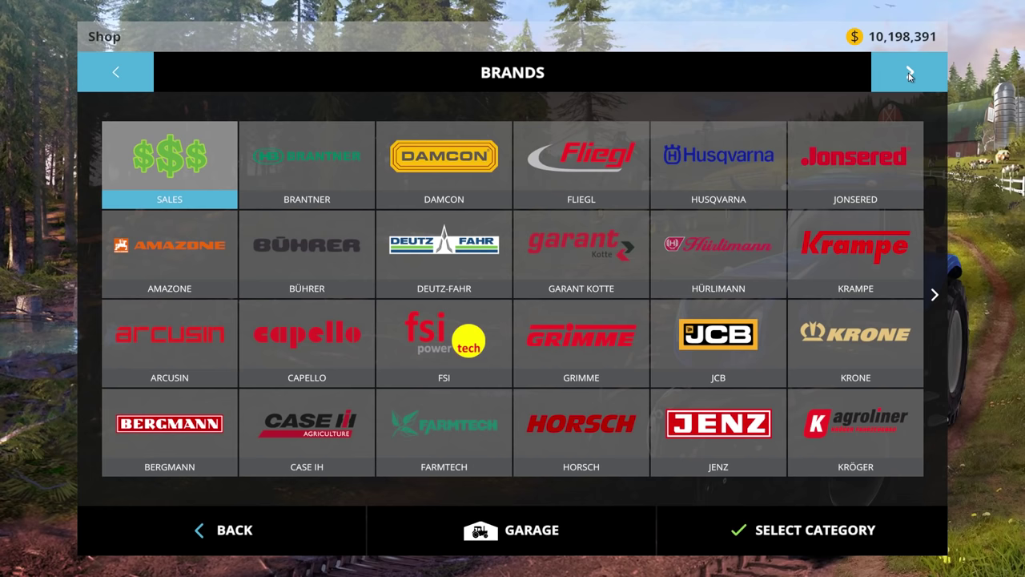
click(910, 74)
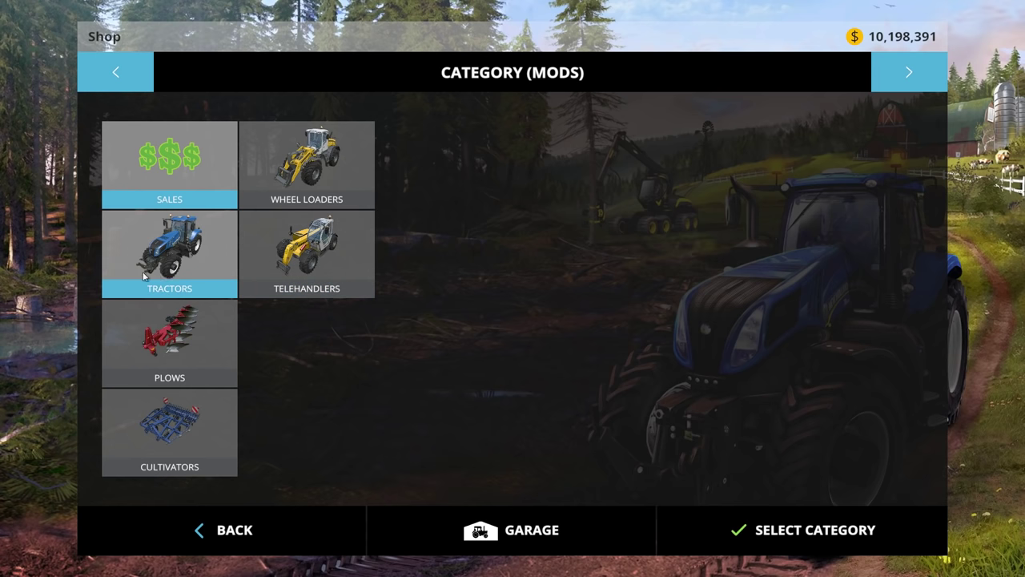
double_click(172, 256)
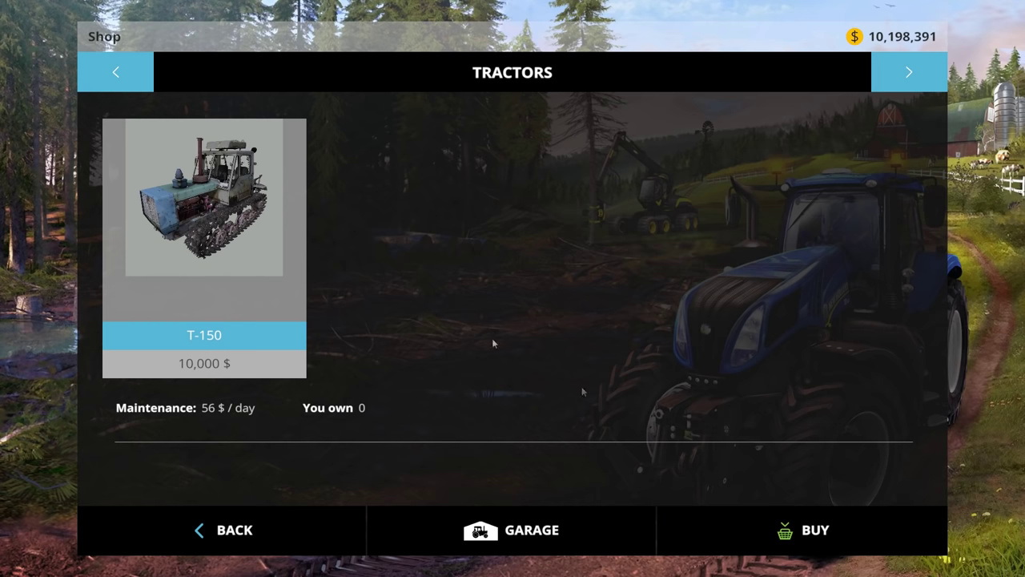
Buy five T-150 tracked tractors.
click(818, 537)
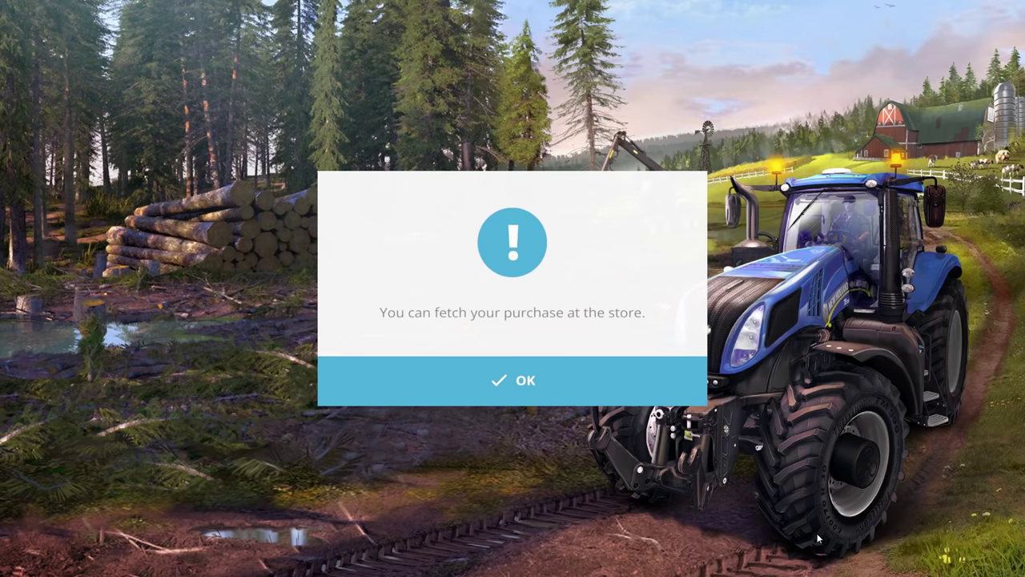
click(577, 378)
click(784, 543)
click(611, 401)
click(705, 529)
click(619, 393)
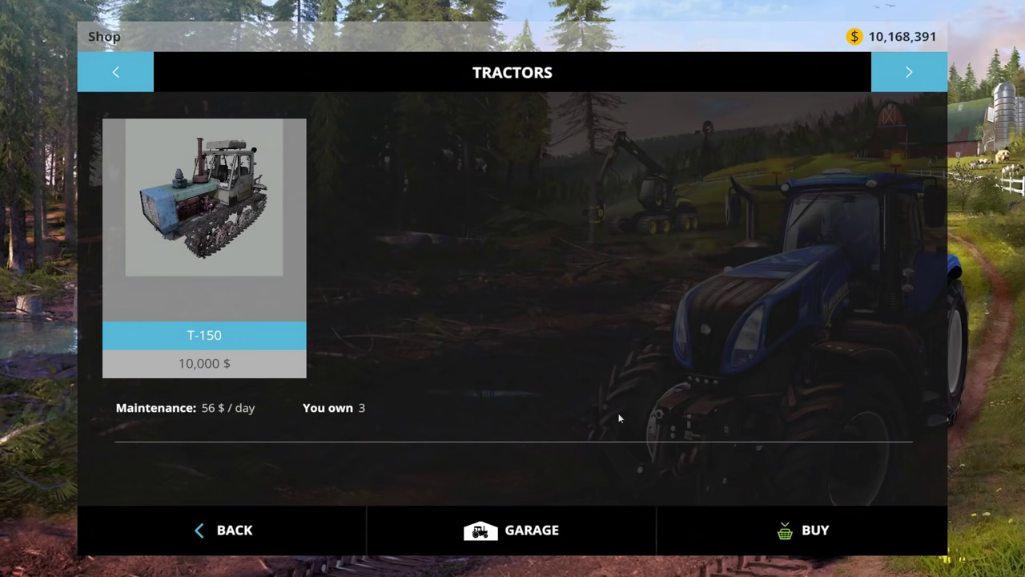
click(743, 531)
click(545, 381)
click(719, 519)
click(589, 392)
Go back to the shop's mod categories and open the plows.
click(132, 76)
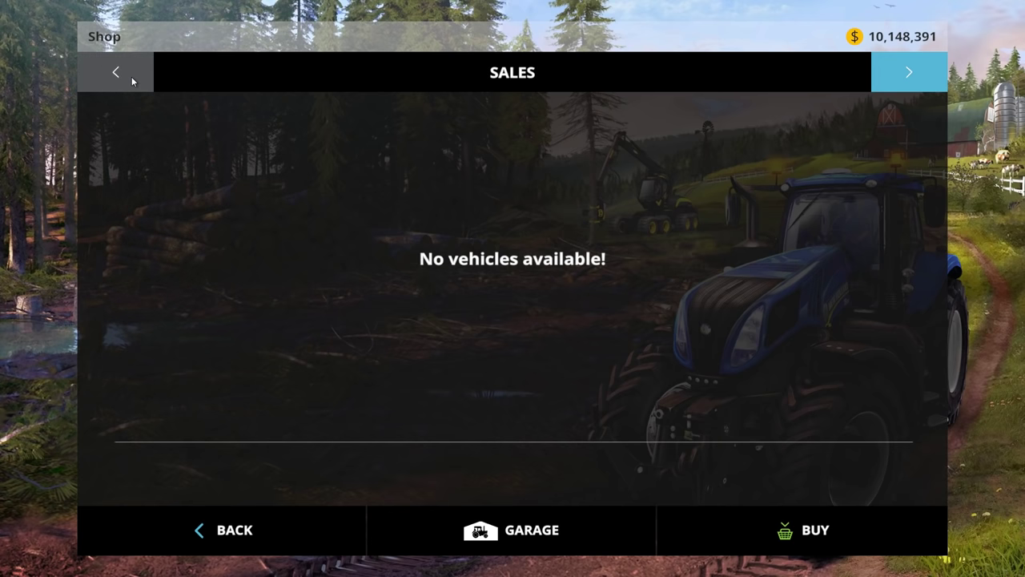
click(131, 77)
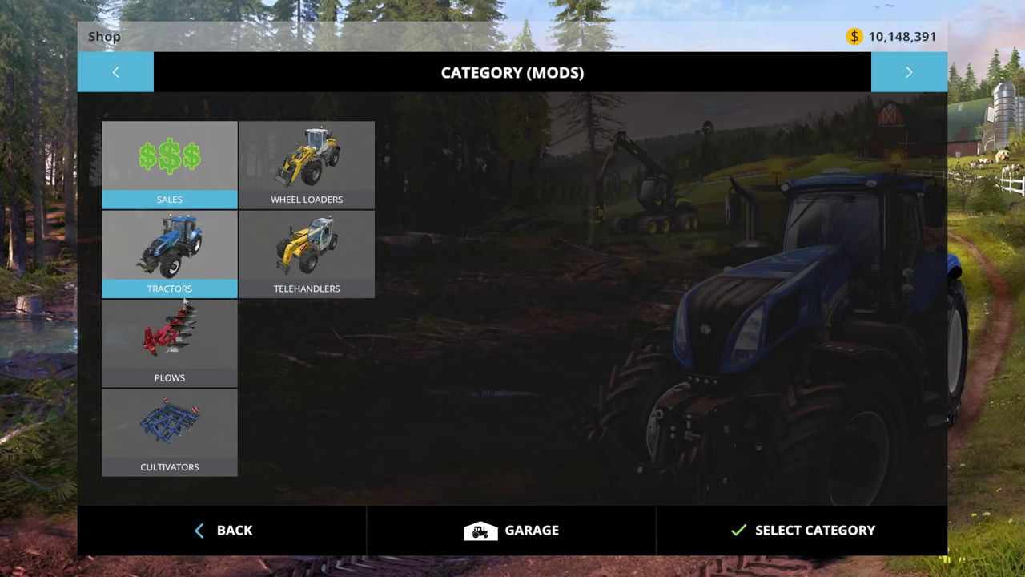
click(181, 349)
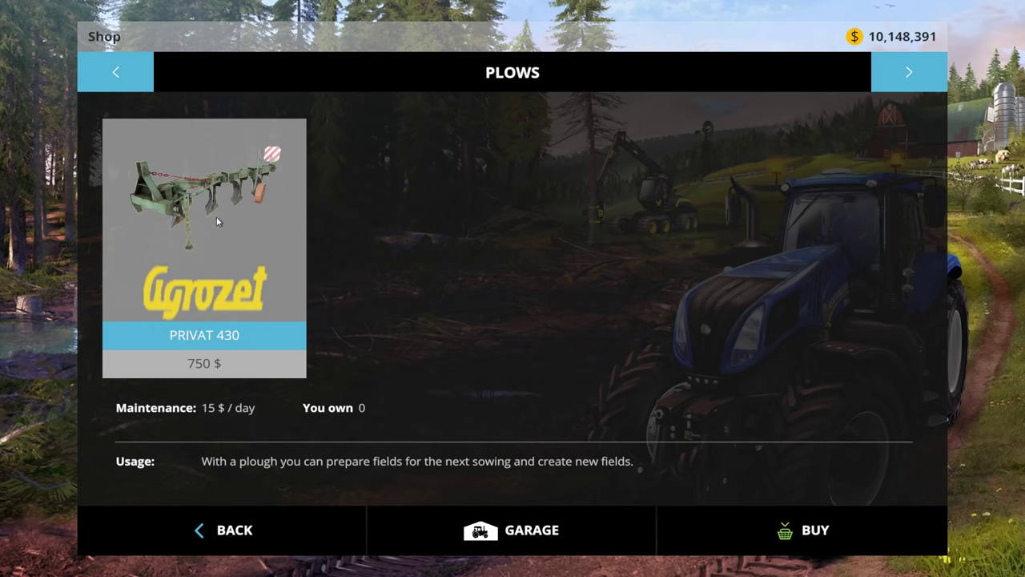